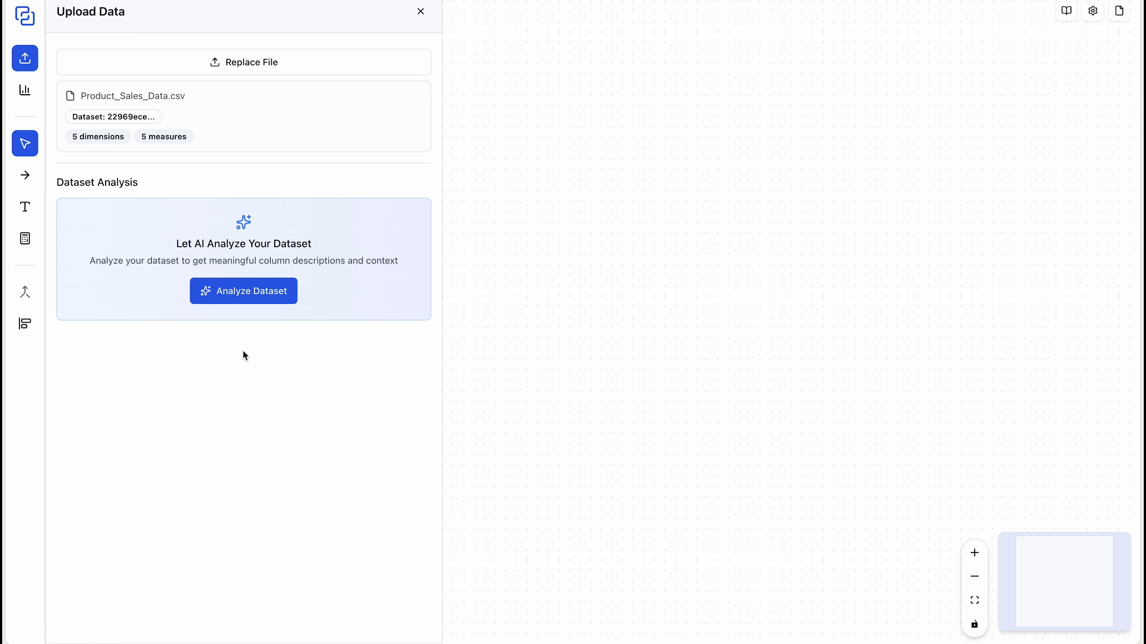
# Run the AI analysis on Product_Sales_Data.csv and review the generated dataset summary and column descriptions
pyautogui.click(259, 302)
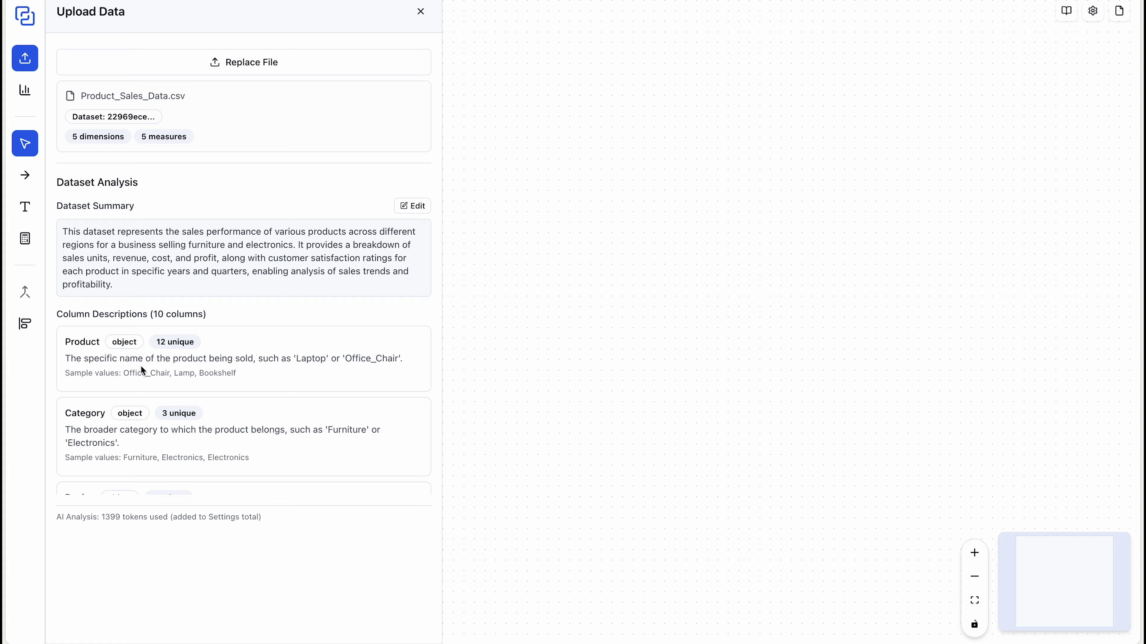
pyautogui.scroll(-1, 141, 365)
pyautogui.scroll(-3, 141, 365)
pyautogui.scroll(-3, 141, 368)
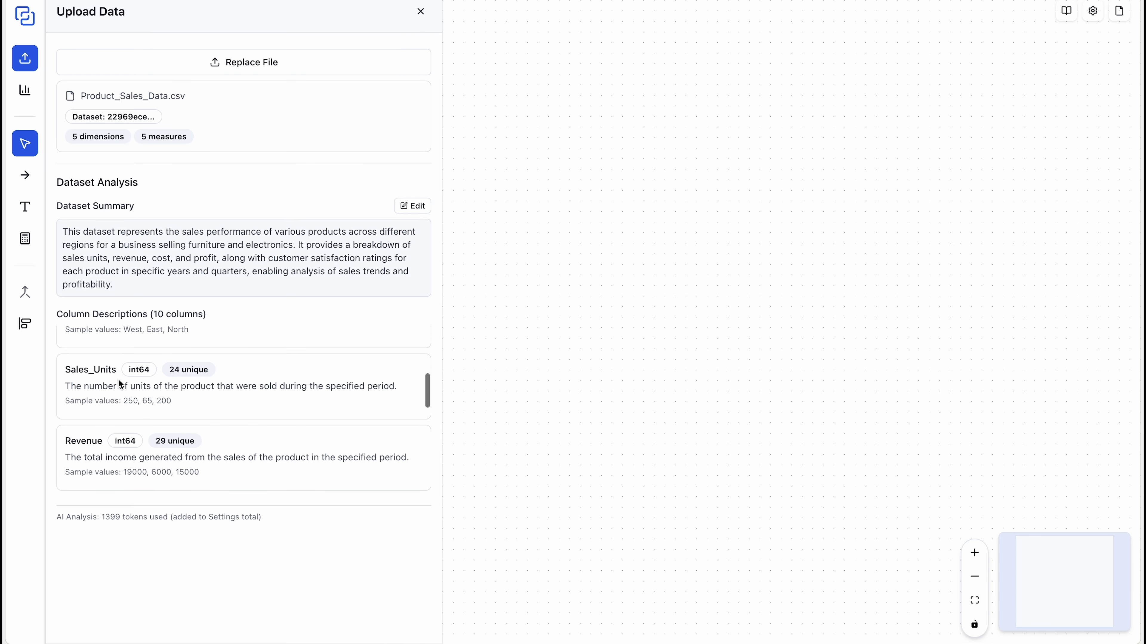
pyautogui.scroll(-6, 118, 446)
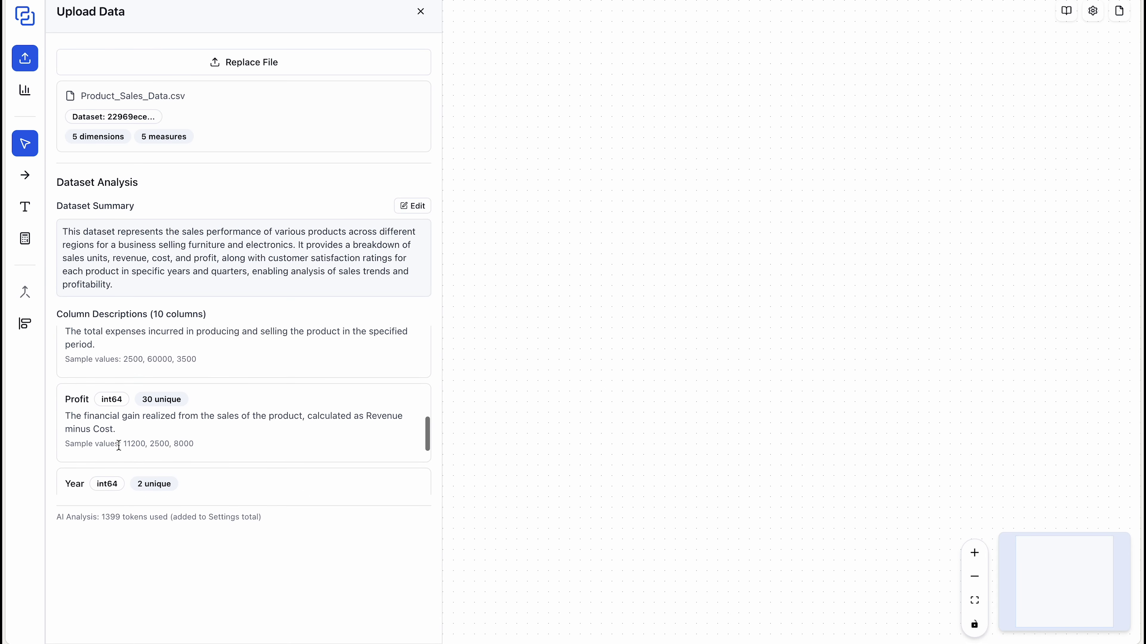
pyautogui.scroll(3, 118, 445)
pyautogui.scroll(8, 118, 446)
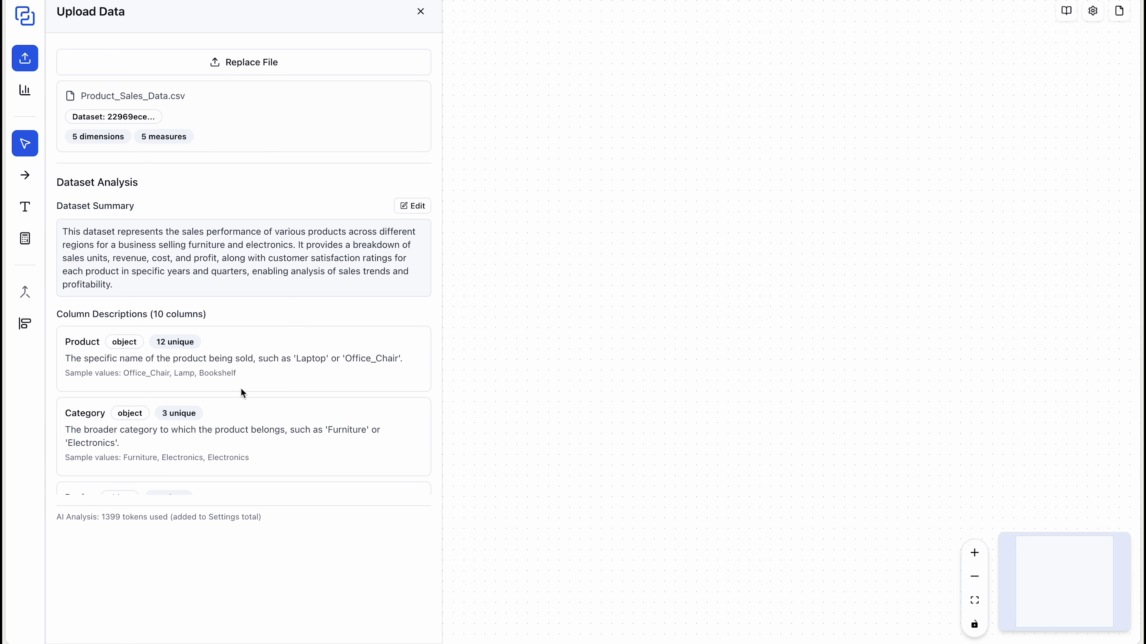
pyautogui.click(412, 206)
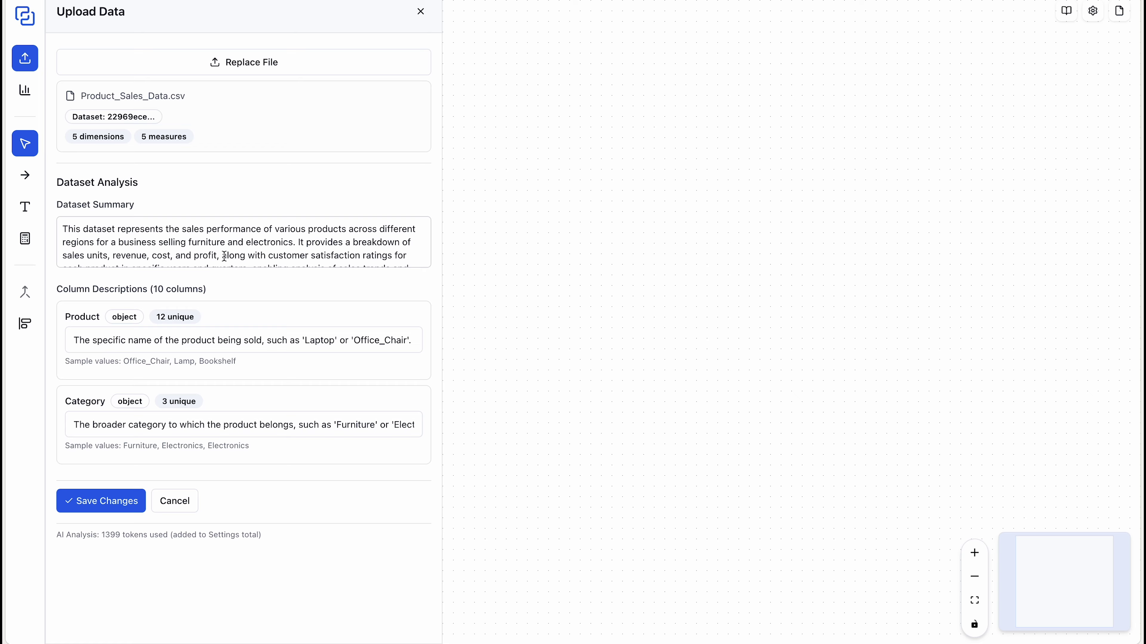
pyautogui.scroll(-2, 224, 256)
pyautogui.scroll(2, 224, 256)
pyautogui.scroll(-2, 224, 256)
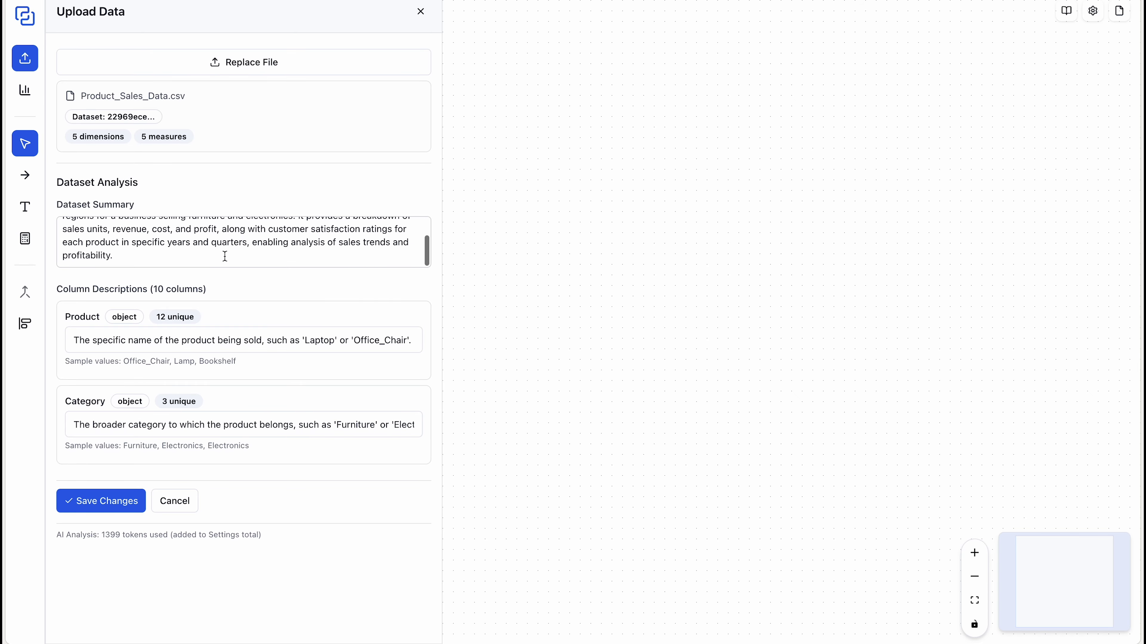
pyautogui.click(210, 259)
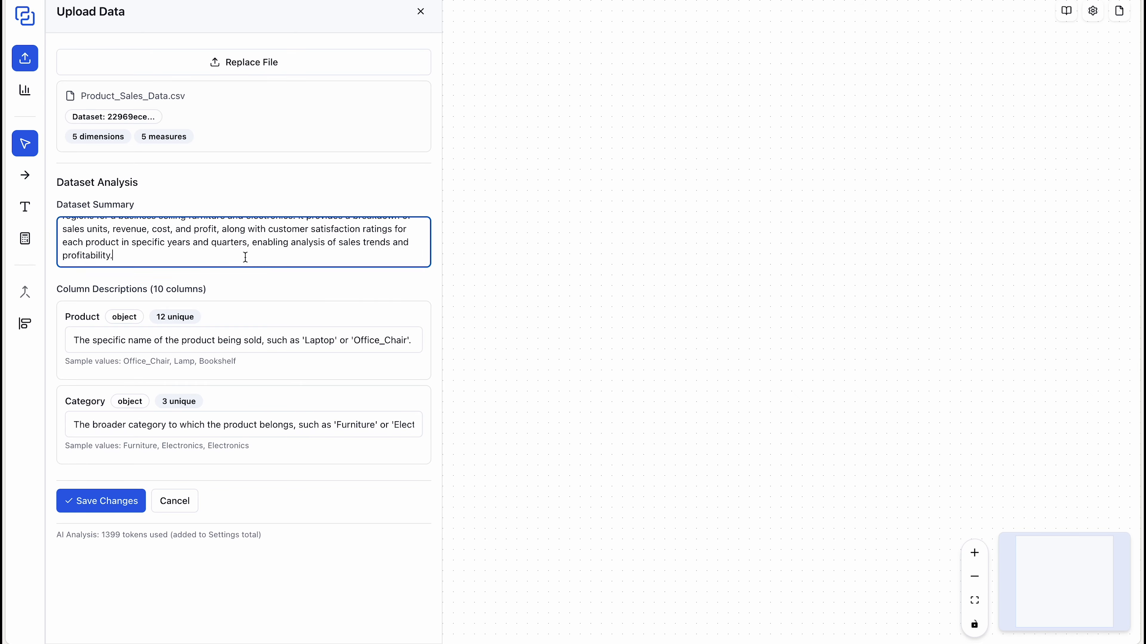
pyautogui.click(169, 509)
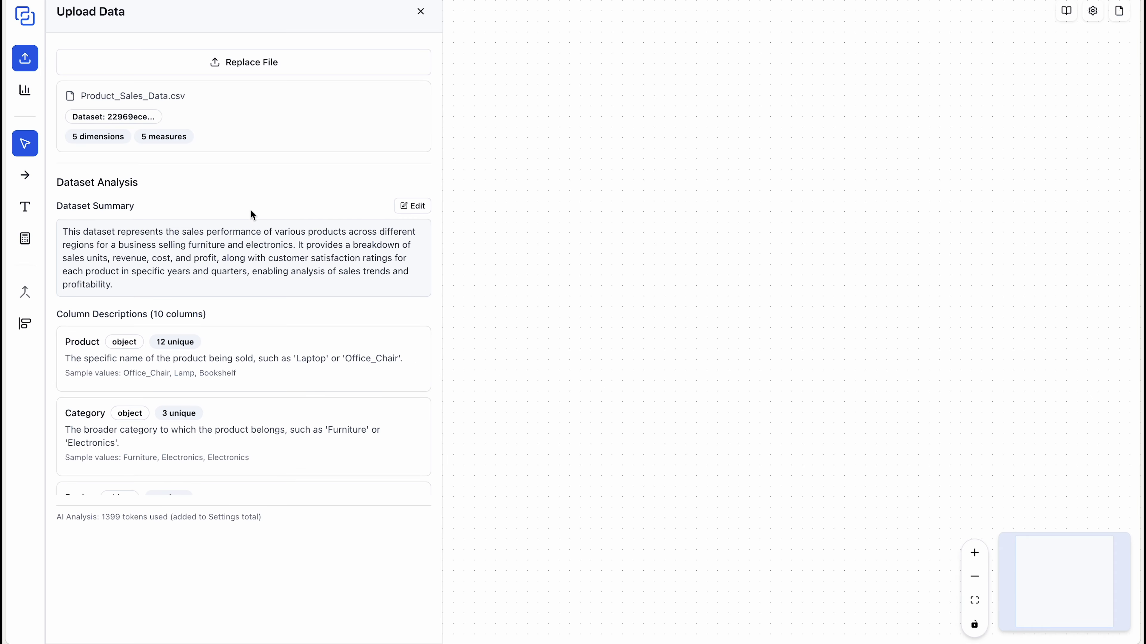
# Generate AI charts from the prompt "what are the key factors that affect my profit? what are the best the performing products?"
pyautogui.click(26, 90)
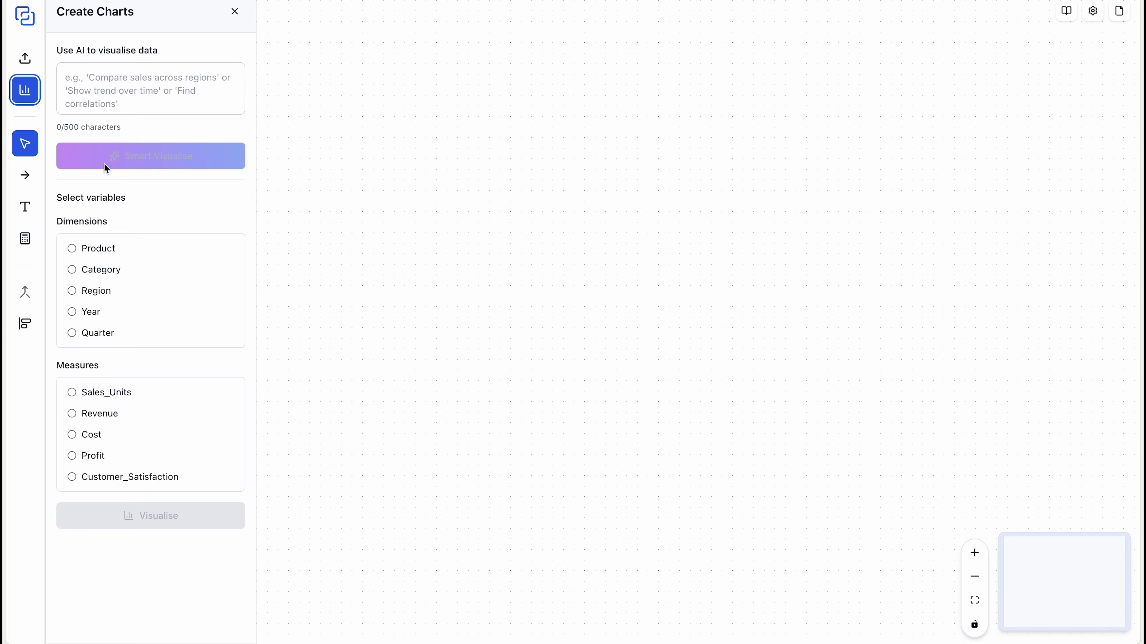
pyautogui.click(110, 75)
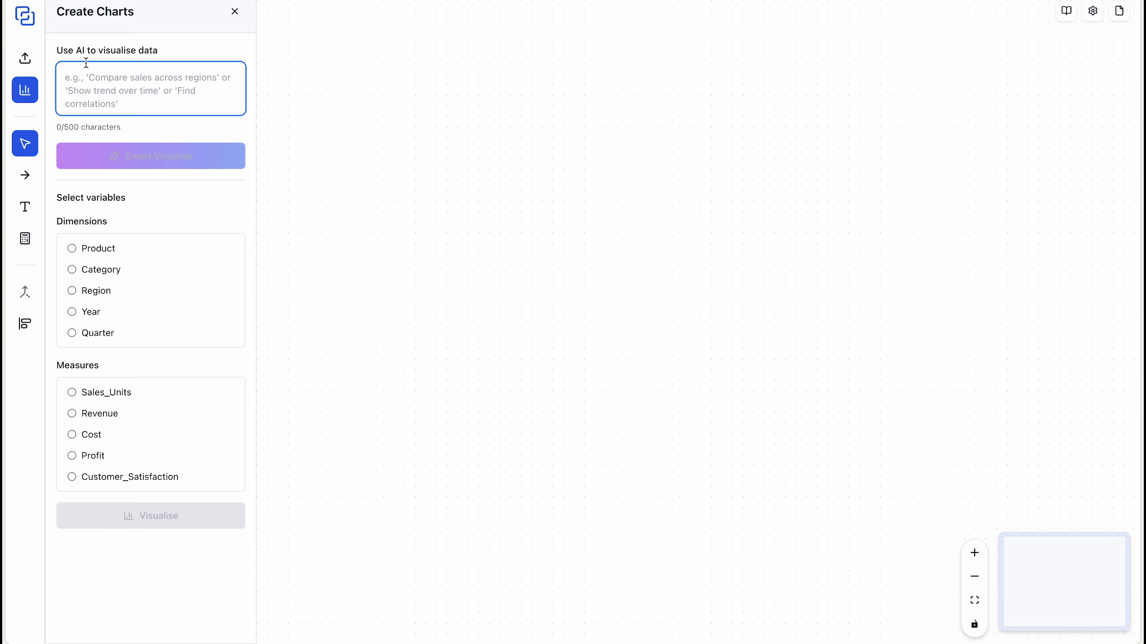
pyautogui.write('what ')
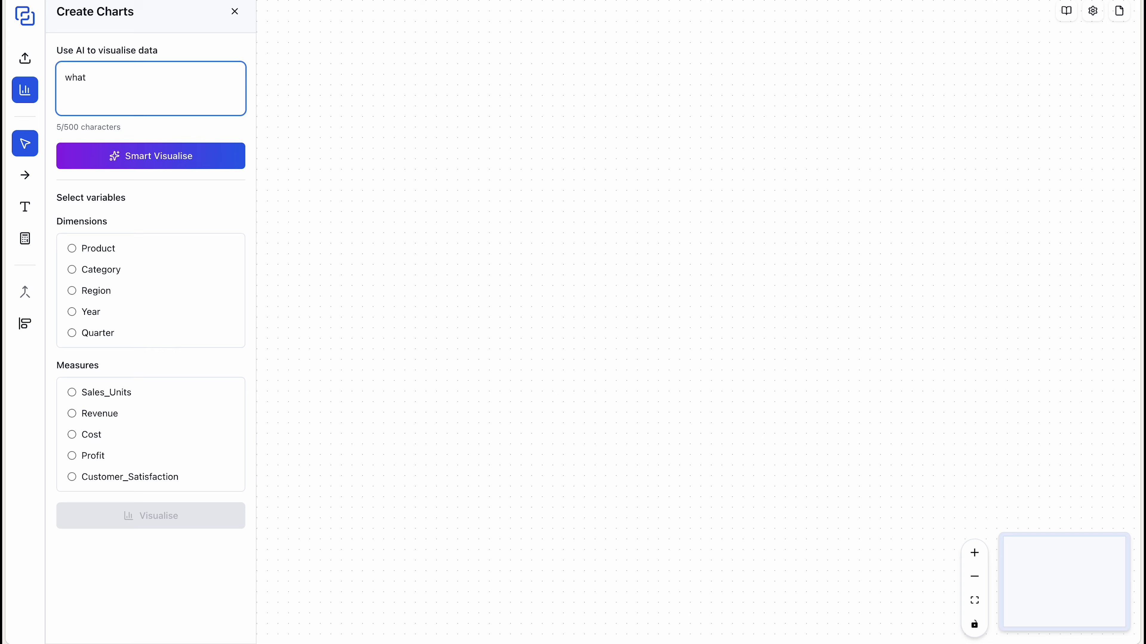
pyautogui.write('are the key factors that aff')
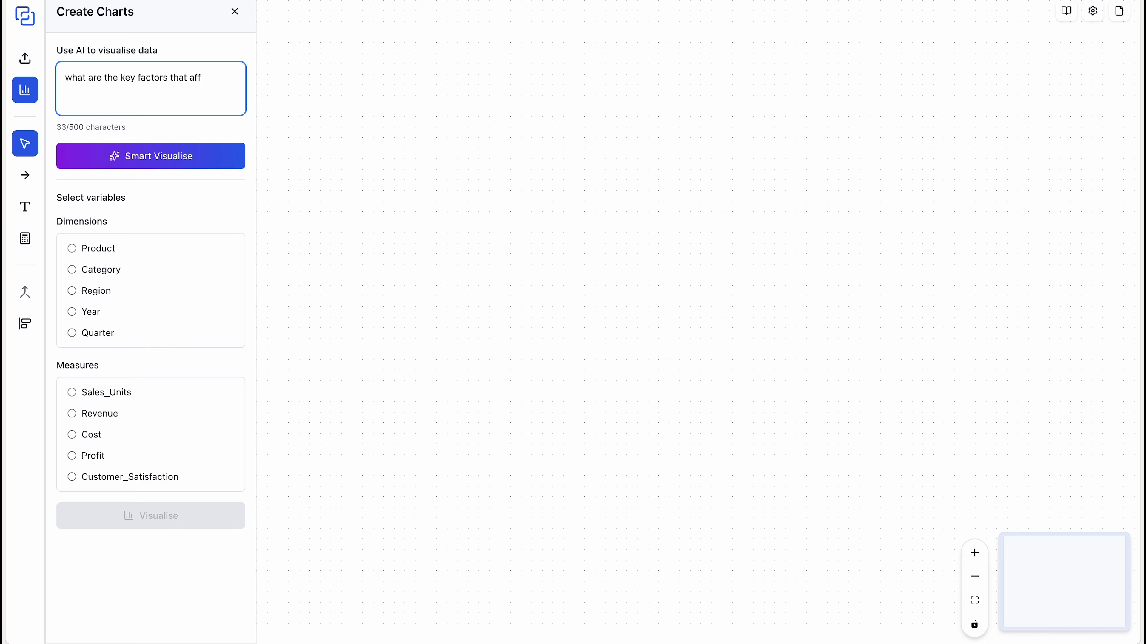
pyautogui.write('ect my profit? what are the best the per')
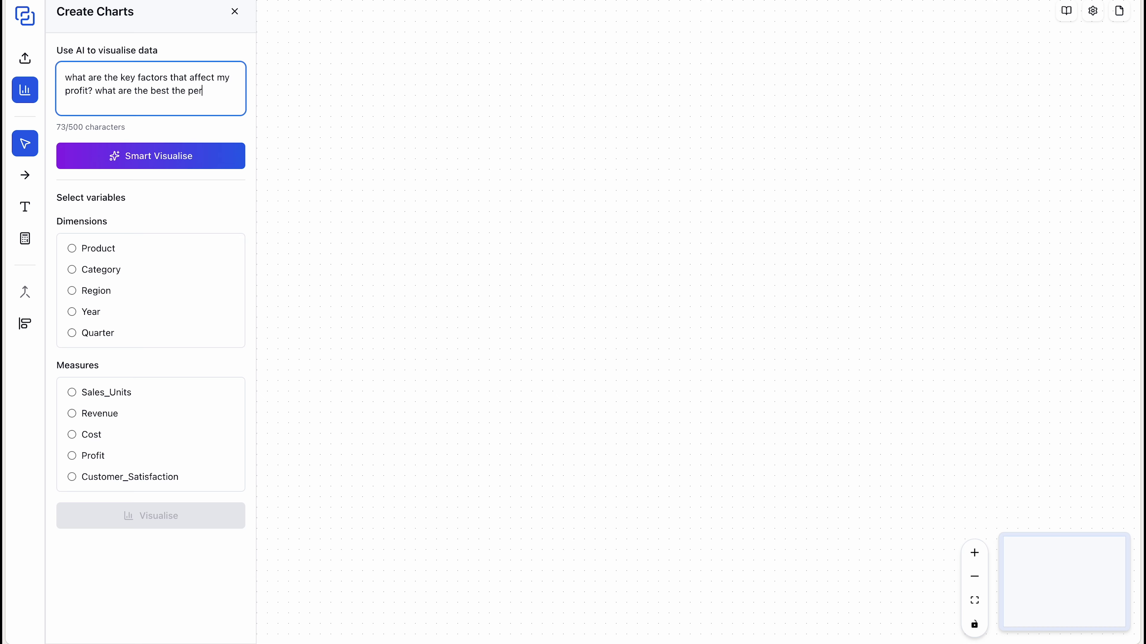
pyautogui.write('forming')
pyautogui.press('BackSpace')
pyautogui.press('BackSpace')
pyautogui.press('BackSpace')
pyautogui.press('BackSpace')
pyautogui.press('BackSpace')
pyautogui.write('rming products')
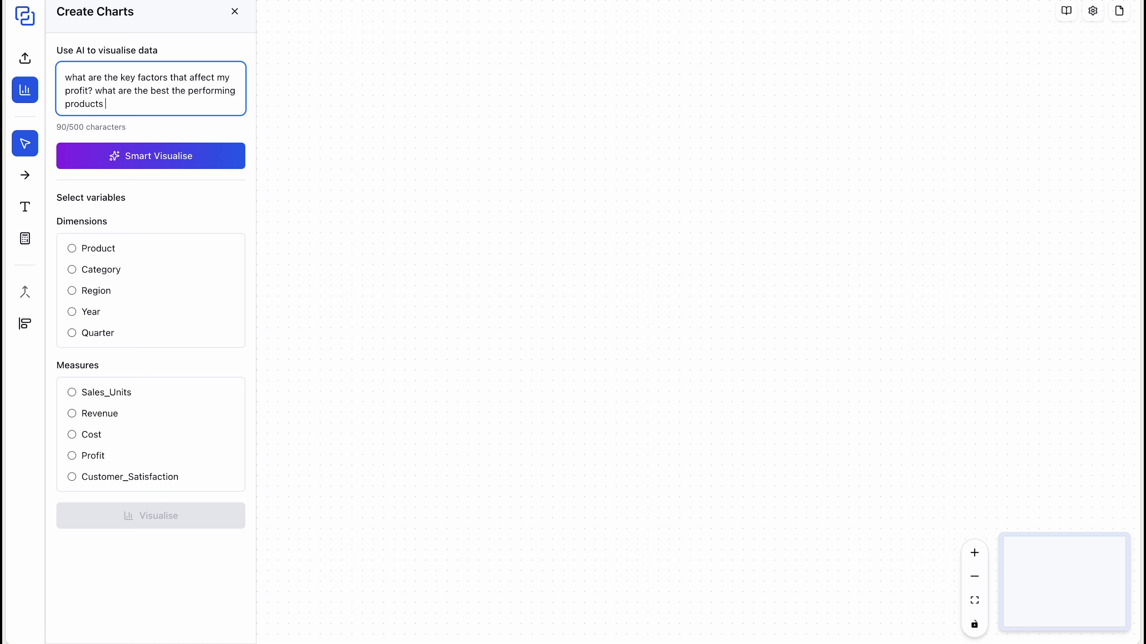
pyautogui.click(171, 160)
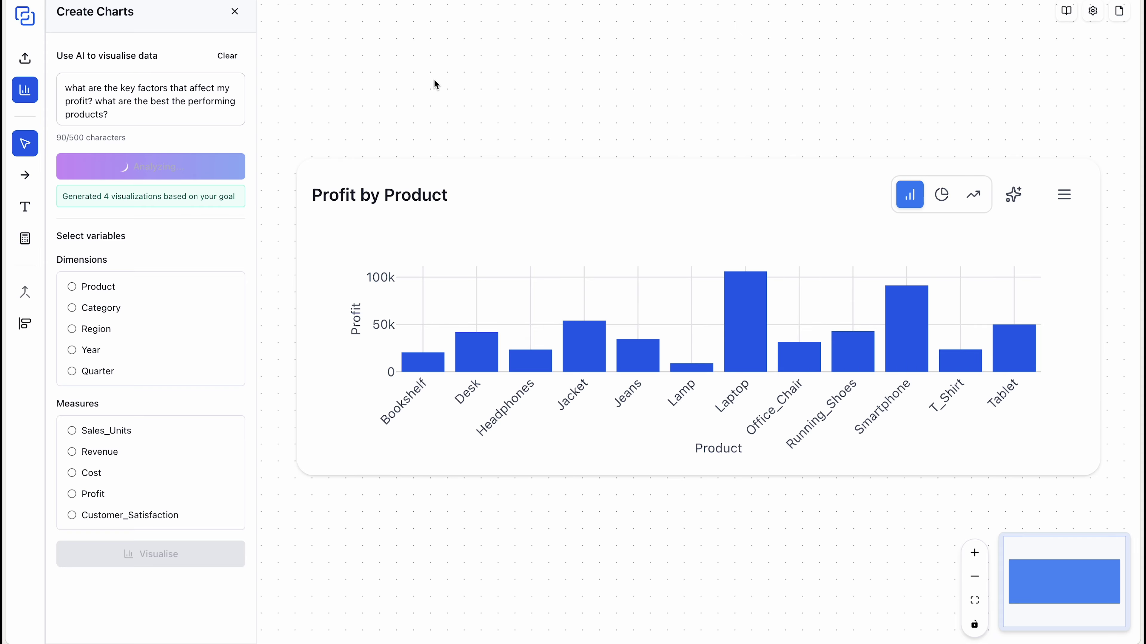
# Separate the overlapping charts, placing Profit by Category and Region beside Profit by Product and the other two below, and close the chart creation panel
pyautogui.scroll(-5, 434, 84)
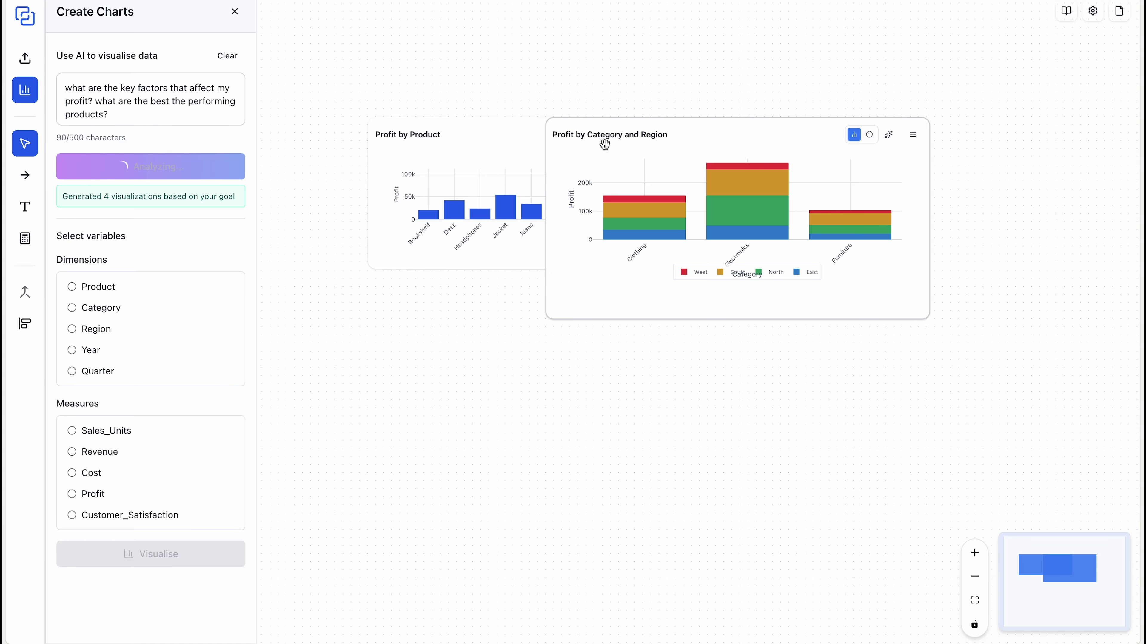
pyautogui.moveTo(603, 142); pyautogui.dragTo(967, 144)
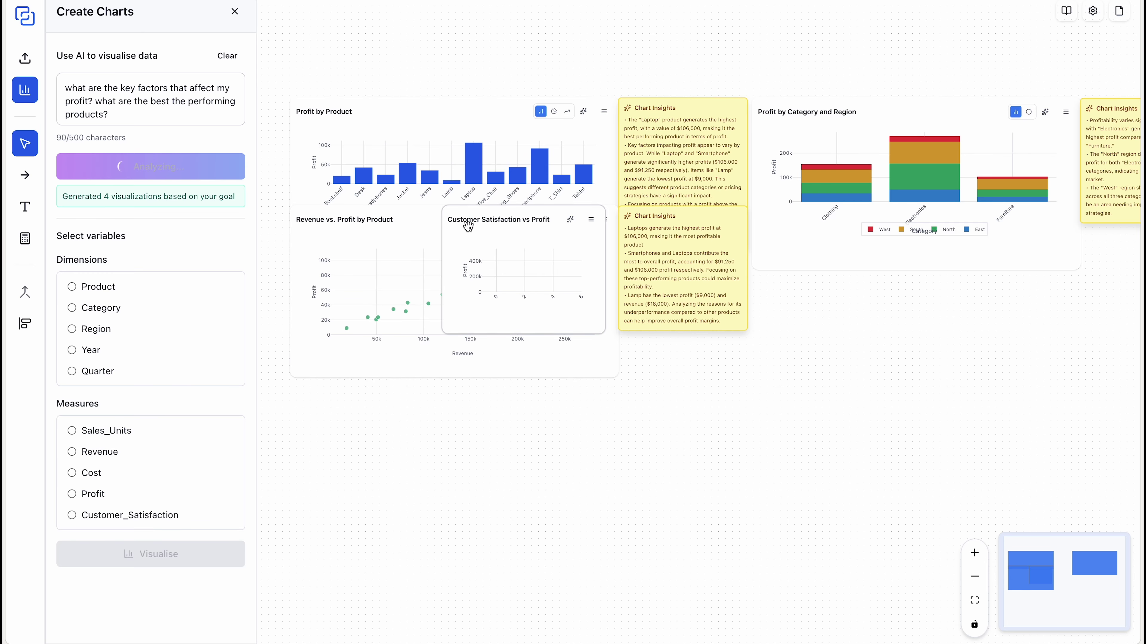
pyautogui.moveTo(408, 229); pyautogui.dragTo(424, 410)
pyautogui.click(485, 221)
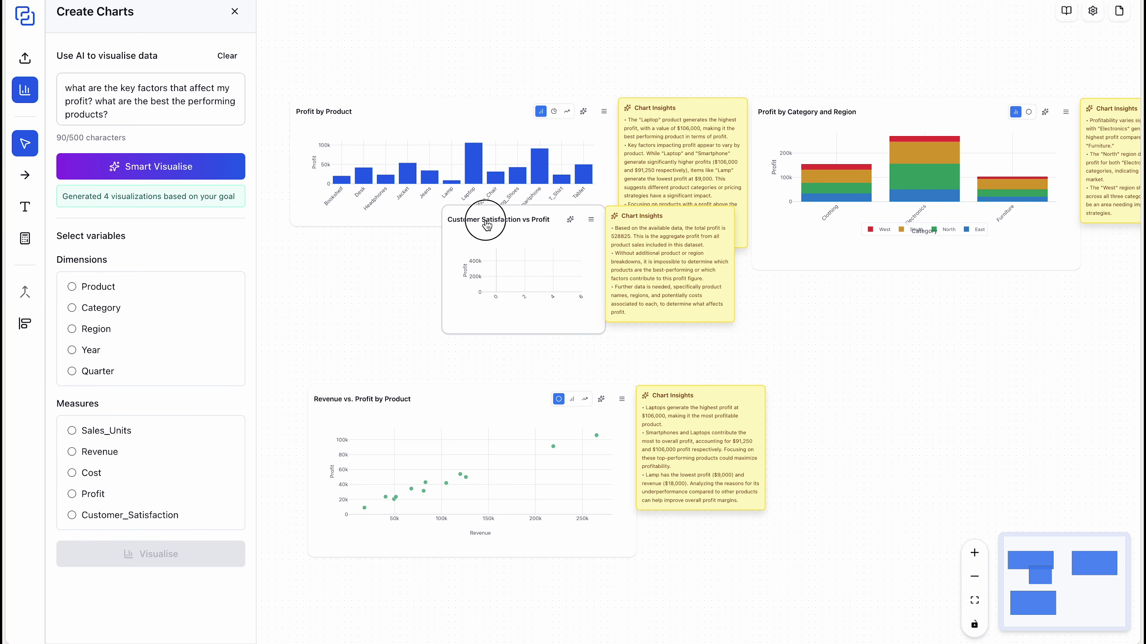
pyautogui.moveTo(487, 224); pyautogui.dragTo(899, 348)
pyautogui.click(235, 11)
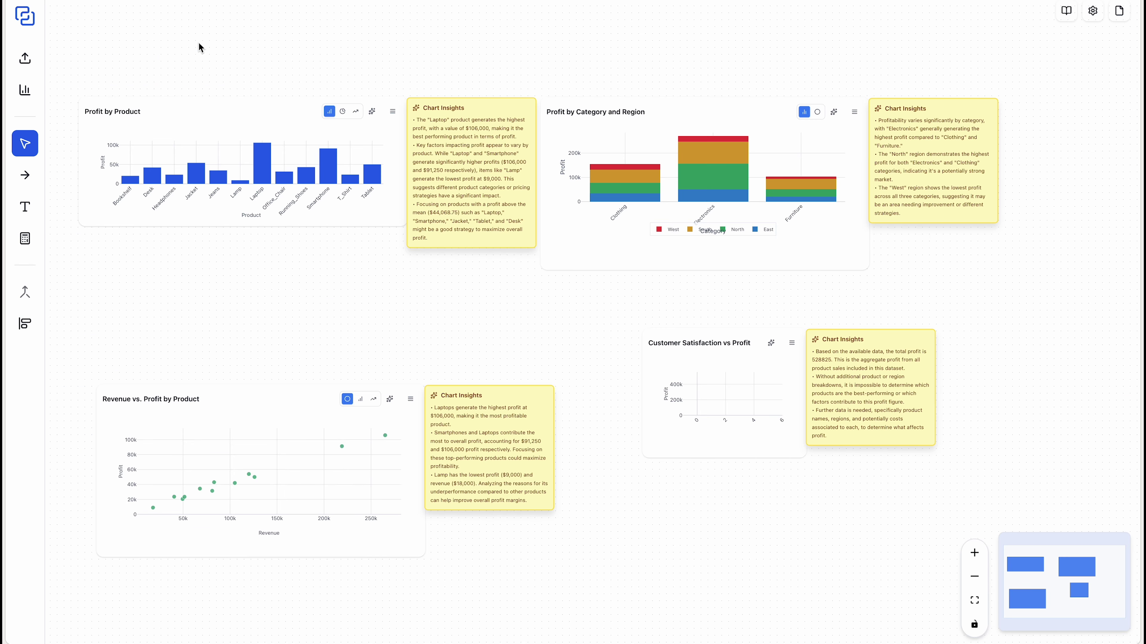
# Examine the Profit by Product chart, its Laptop and Lamp bars, and the accompanying Chart Insights note
pyautogui.scroll(2, 199, 42)
pyautogui.moveTo(164, 62); pyautogui.dragTo(235, 71)
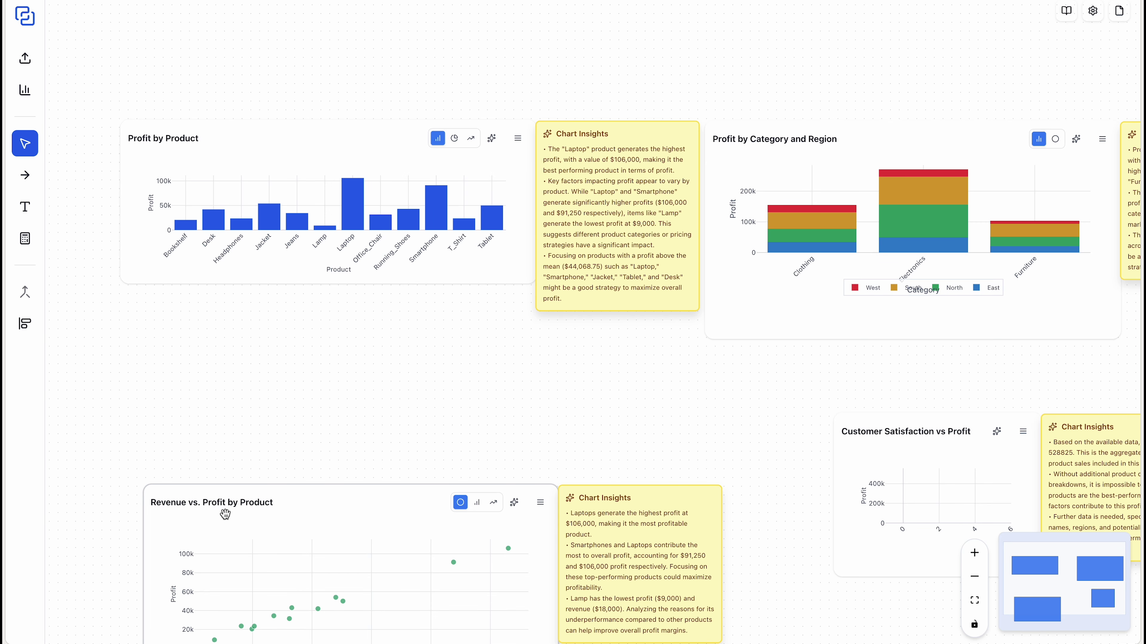
pyautogui.moveTo(269, 465); pyautogui.dragTo(313, 465)
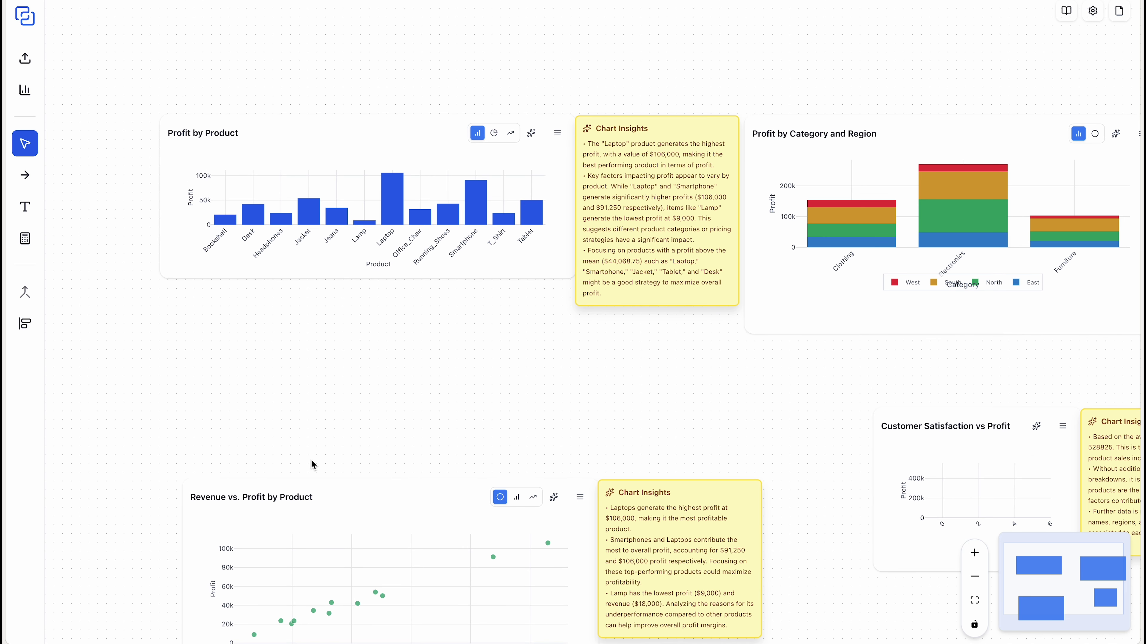
pyautogui.scroll(-2, 251, 358)
pyautogui.scroll(5, 240, 312)
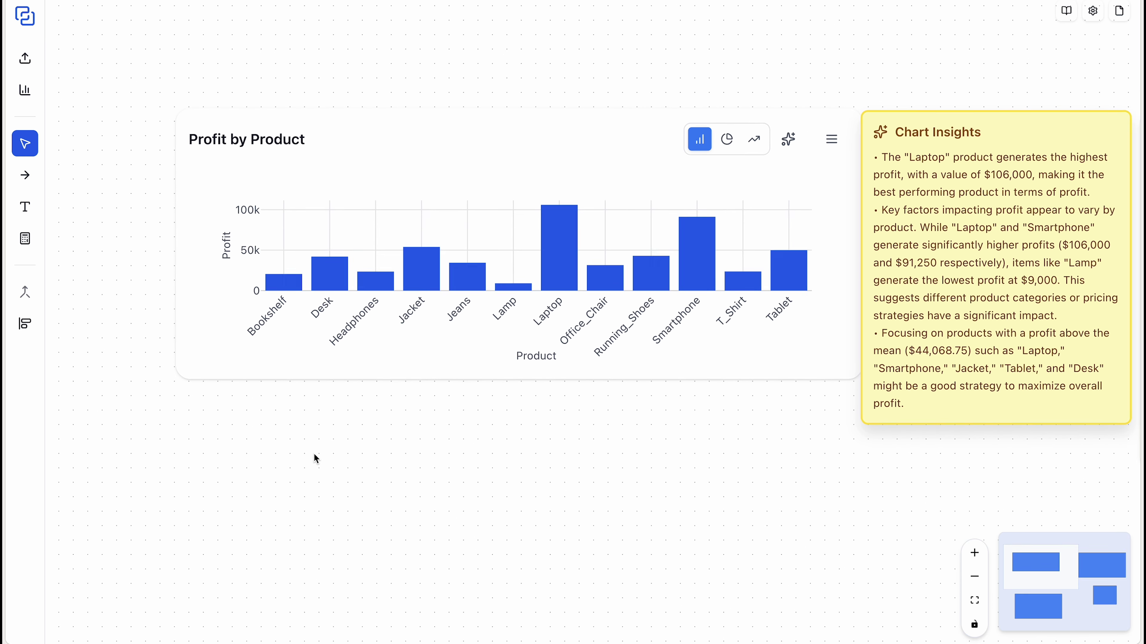
pyautogui.moveTo(331, 415); pyautogui.dragTo(302, 422)
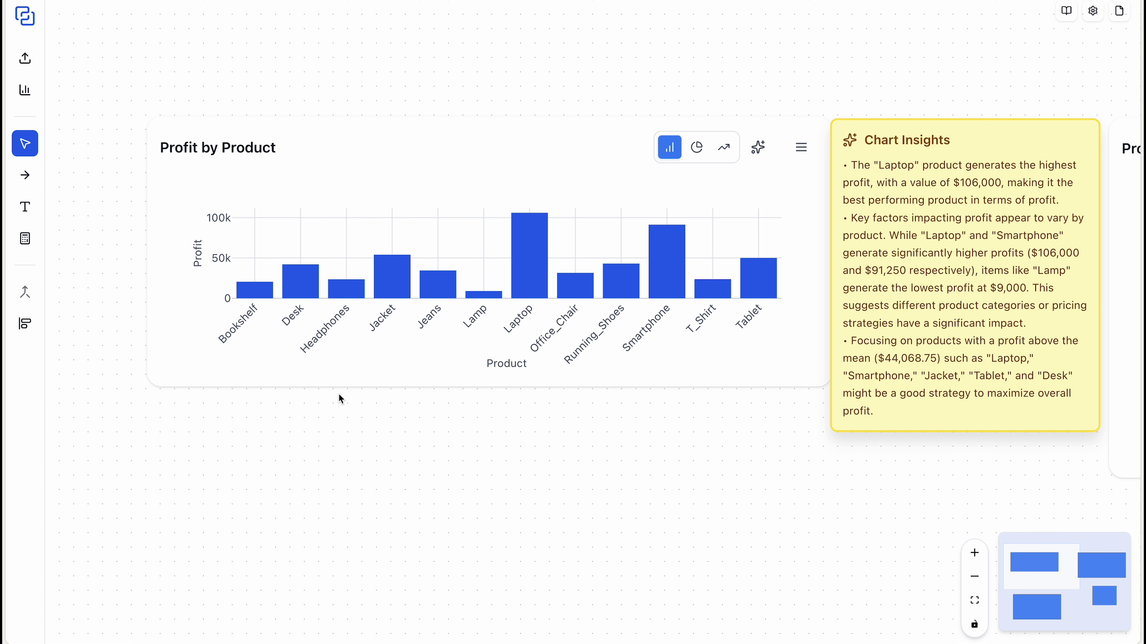
pyautogui.moveTo(530, 253)
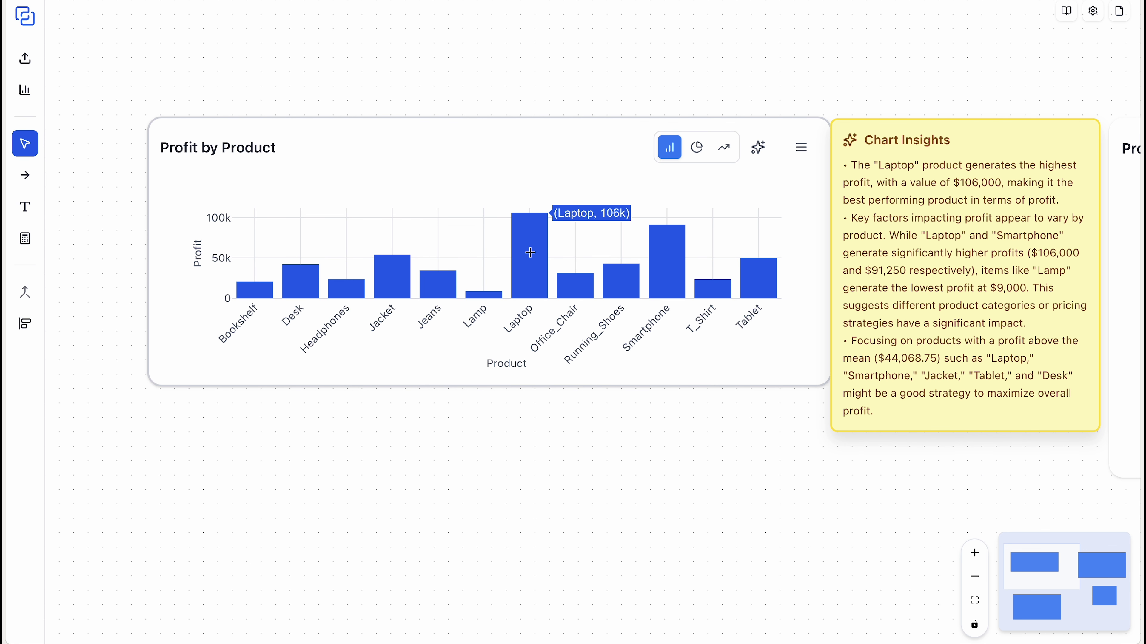
pyautogui.moveTo(690, 263)
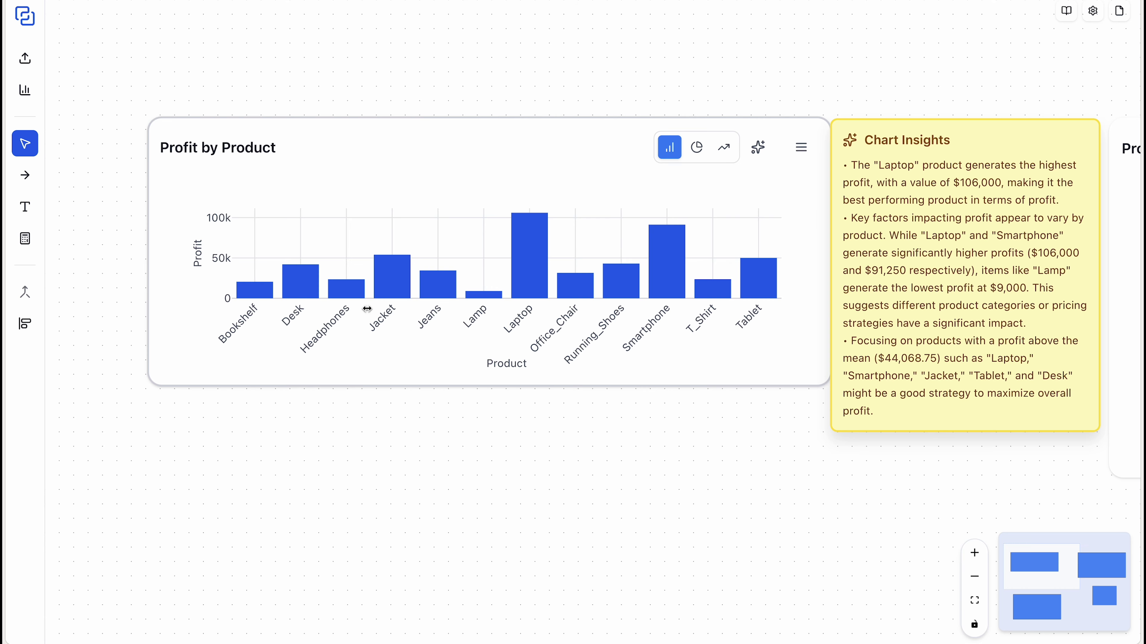
pyautogui.moveTo(485, 294)
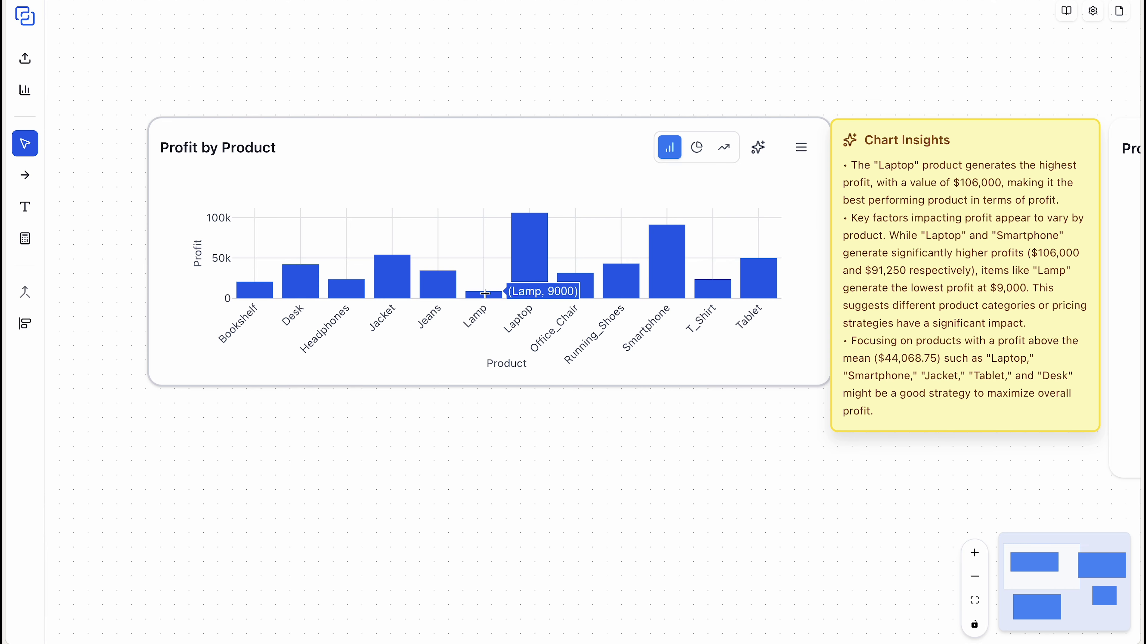
pyautogui.hscroll(3, 596, 65)
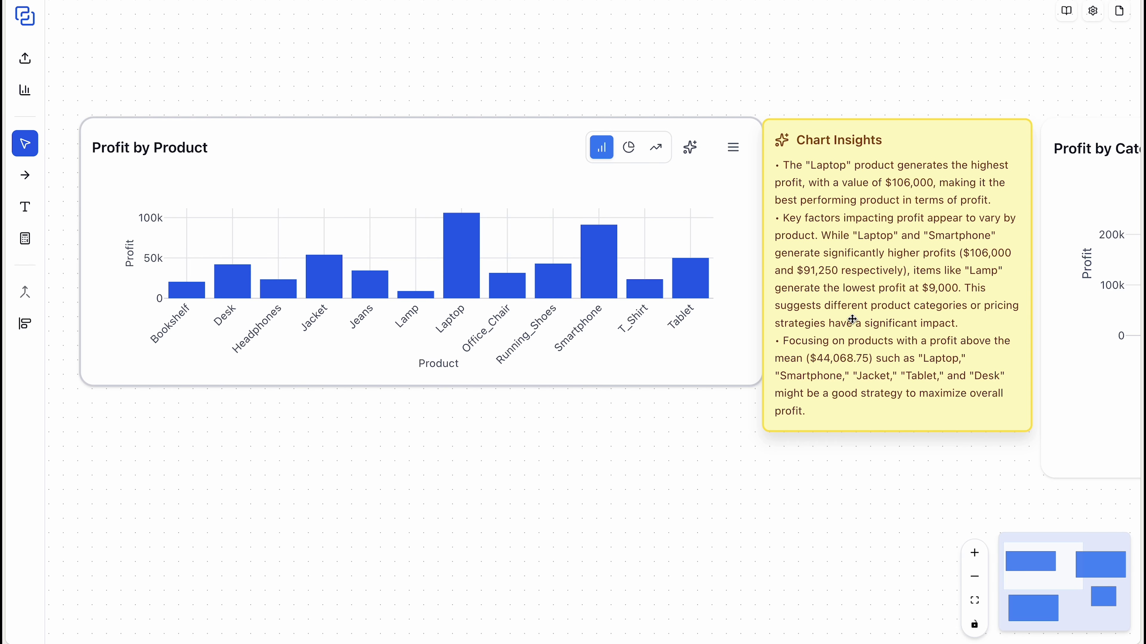
pyautogui.scroll(-2, 852, 320)
pyautogui.scroll(-1, 852, 320)
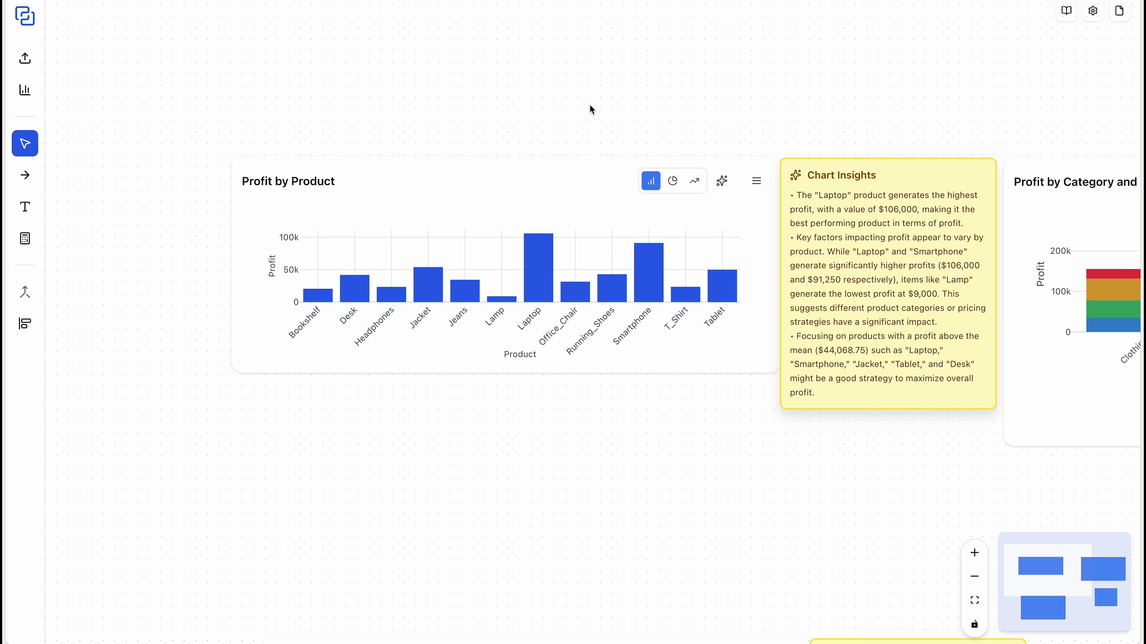
# Create a chart manually with Product as the dimension and Sales_Units as the measure
pyautogui.scroll(-3, 479, 97)
pyautogui.click(45, 90)
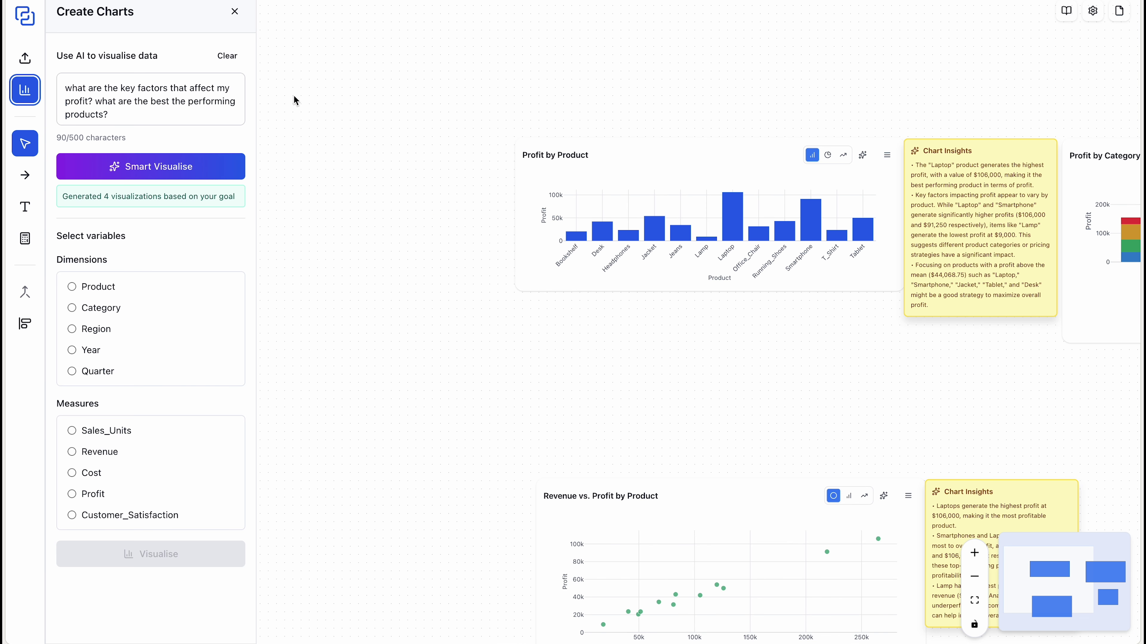
pyautogui.scroll(1, 497, 152)
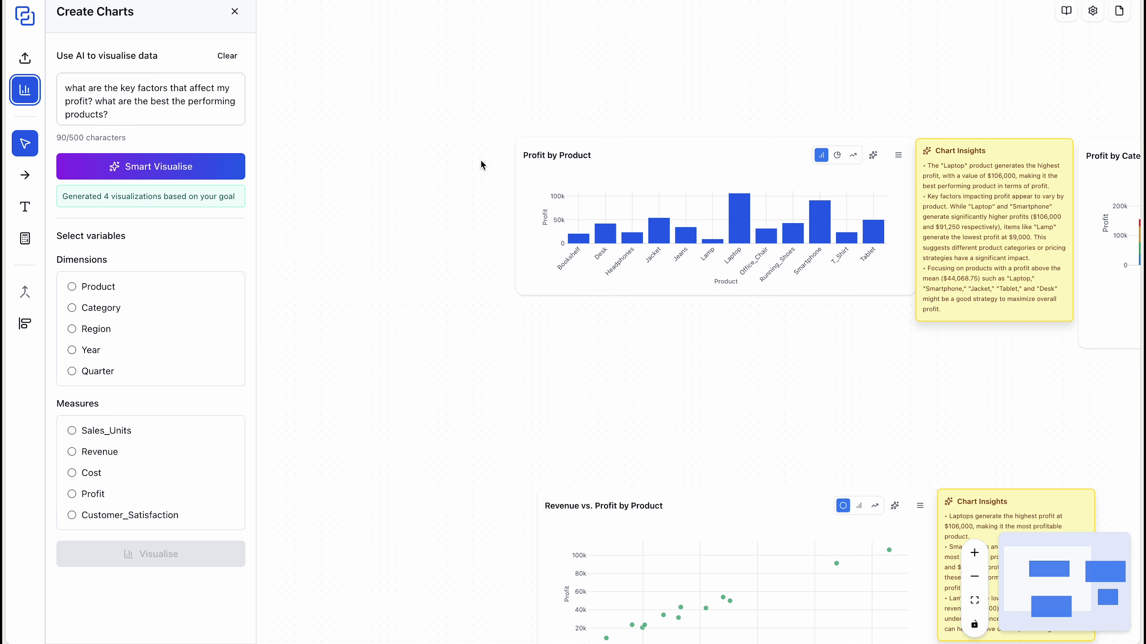
pyautogui.click(129, 288)
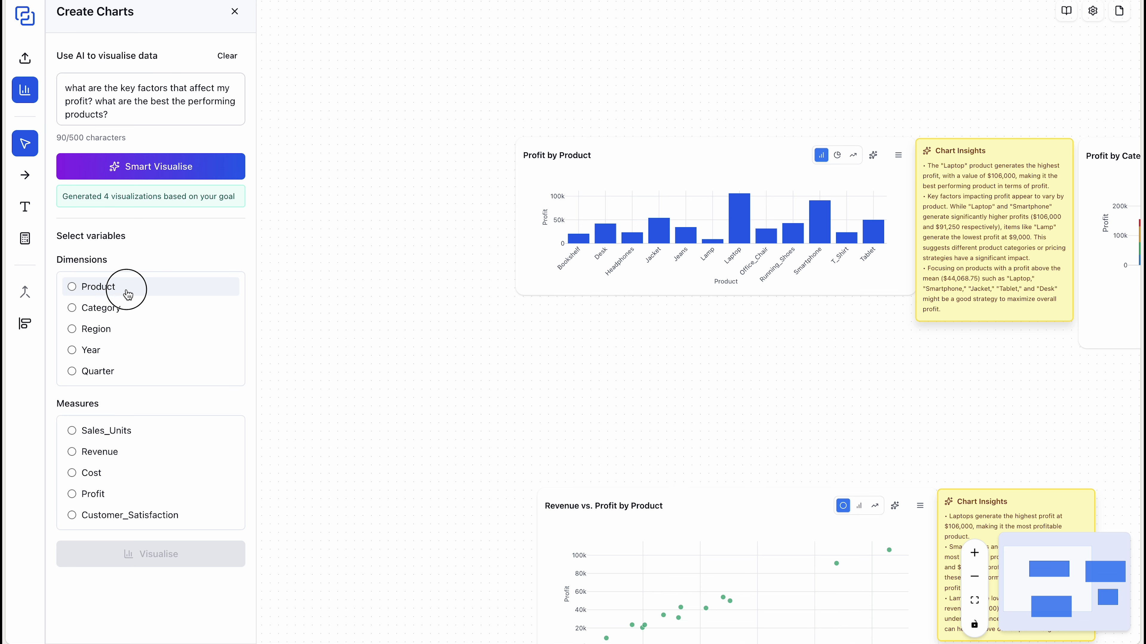
pyautogui.click(106, 434)
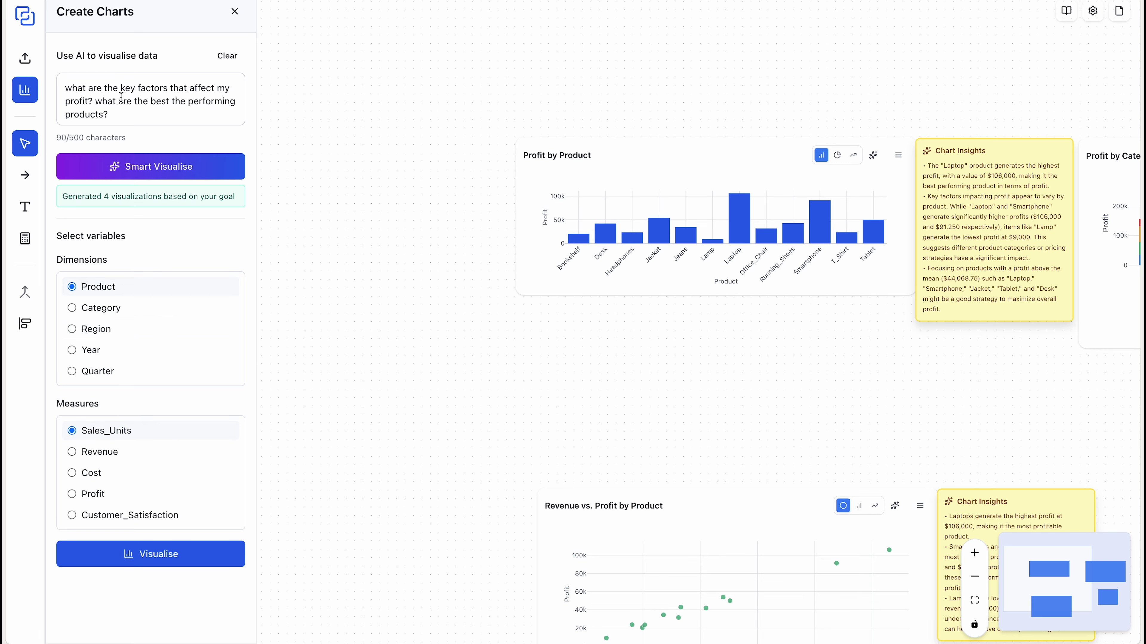
pyautogui.click(151, 553)
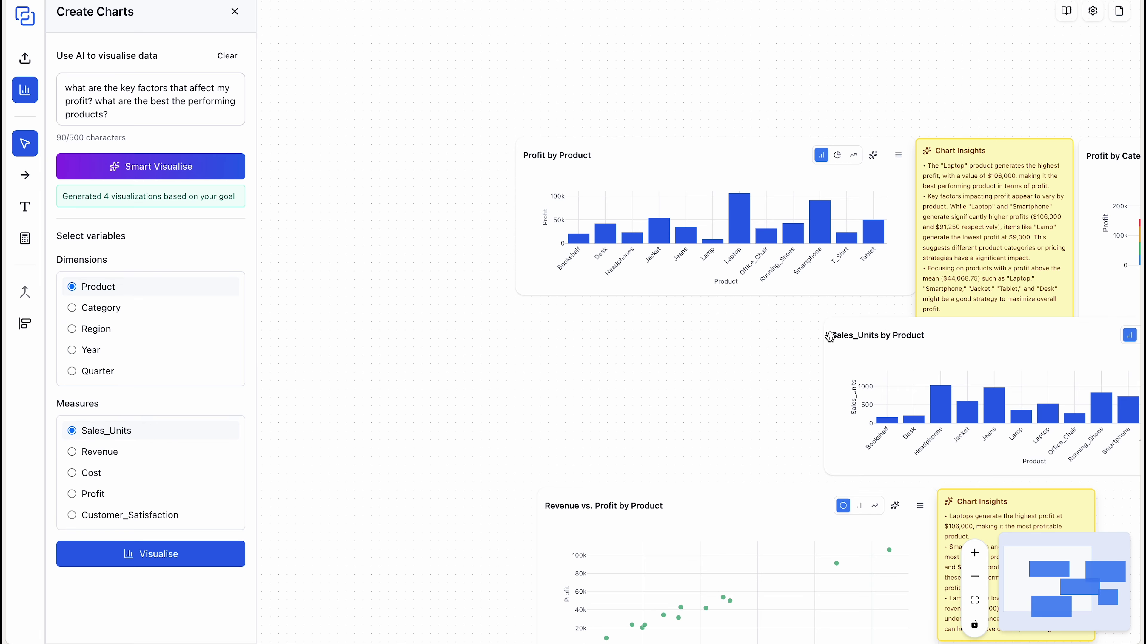
# Place the Sales_Units by Product chart directly left of the Profit by Product chart and close the chart creation panel
pyautogui.moveTo(830, 336); pyautogui.dragTo(309, 171)
pyautogui.click(235, 12)
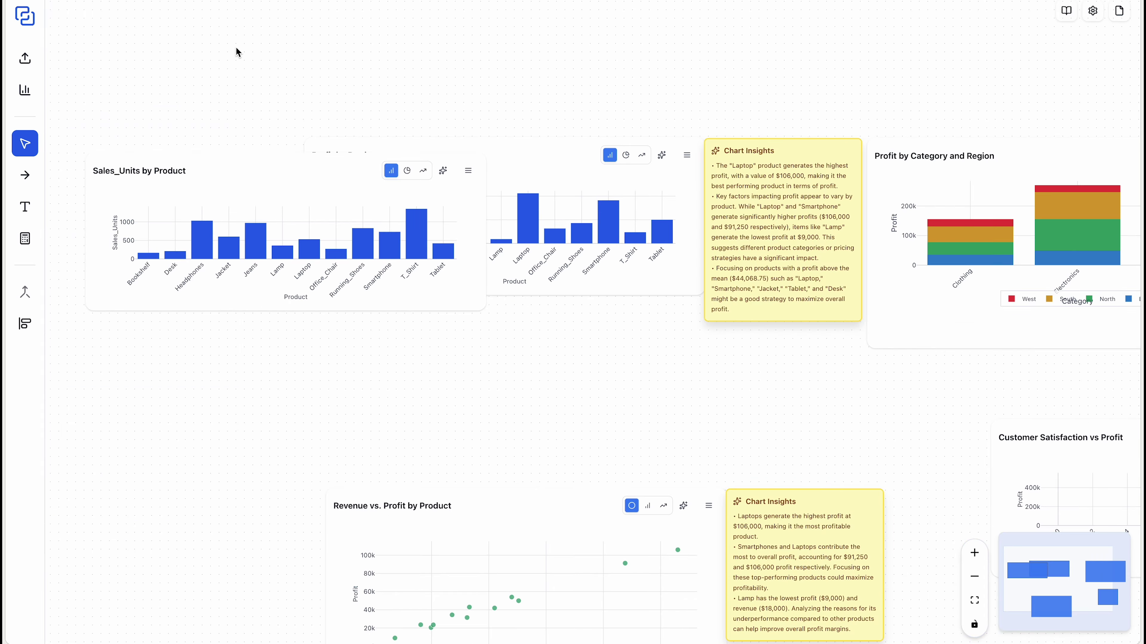
pyautogui.moveTo(236, 46); pyautogui.dragTo(473, 65)
pyautogui.moveTo(433, 199); pyautogui.dragTo(251, 181)
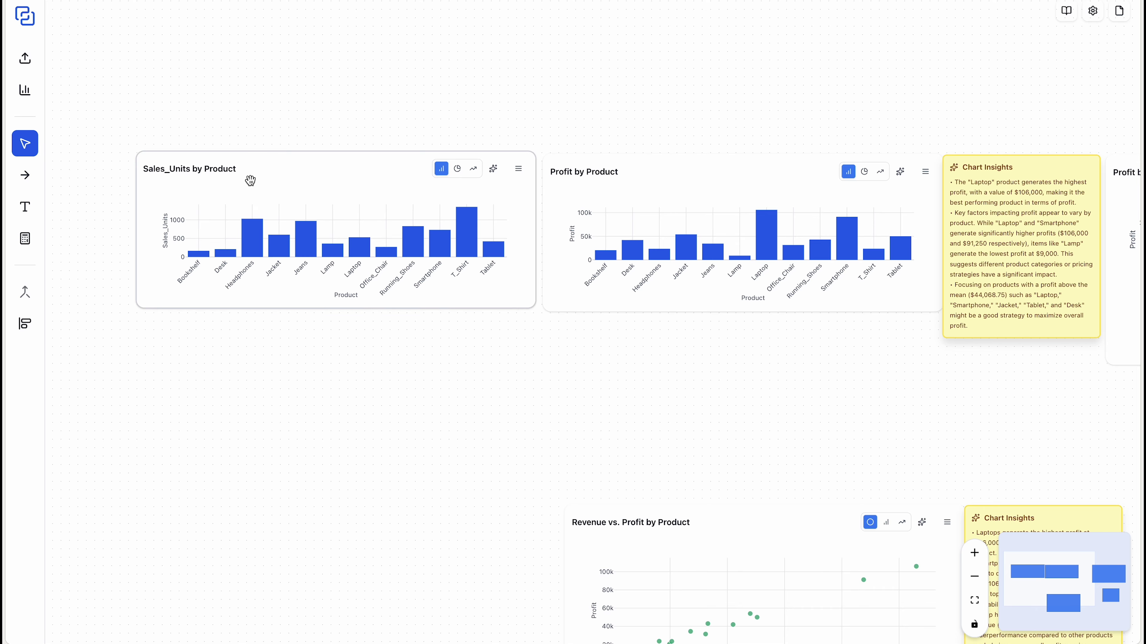
# Merge the Sales_Units by Product and Profit by Product charts into one combined chart and place it below the Sales_Units chart
pyautogui.moveTo(311, 132); pyautogui.dragTo(375, 132)
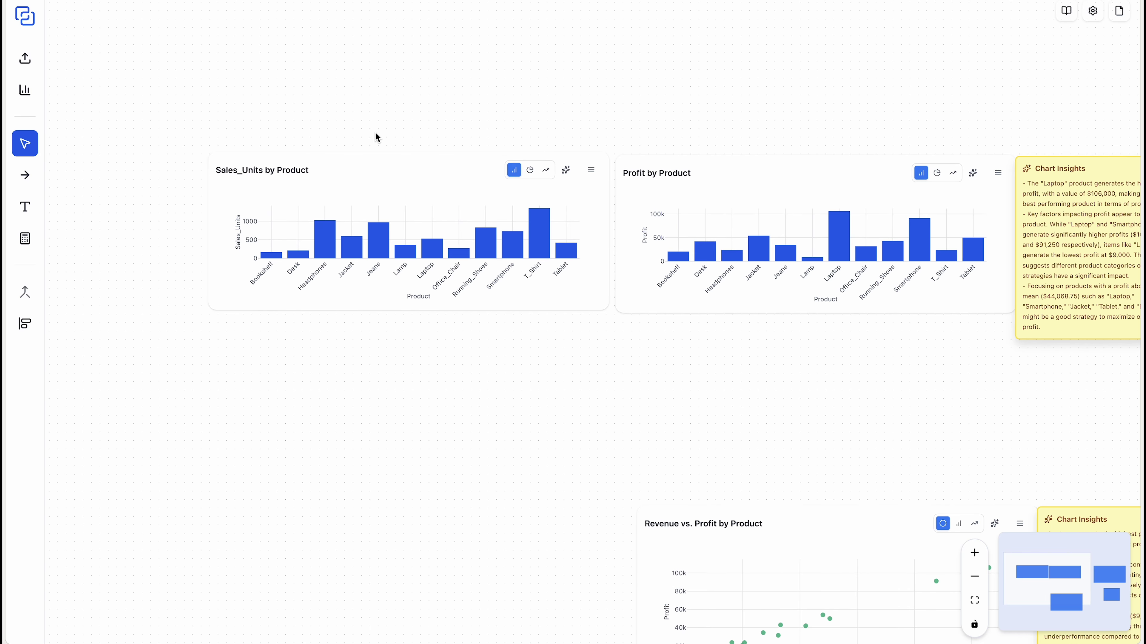
pyautogui.click(249, 173)
pyautogui.keyDown('shift'); pyautogui.click(639, 173); pyautogui.keyUp('shift')
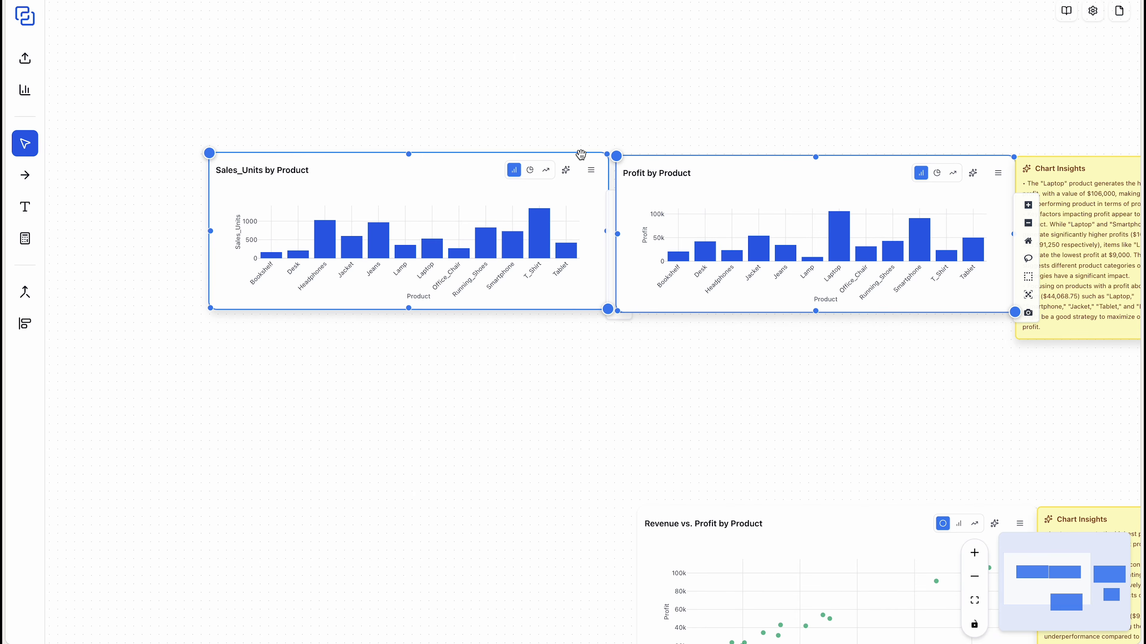
pyautogui.scroll(-2, 534, 102)
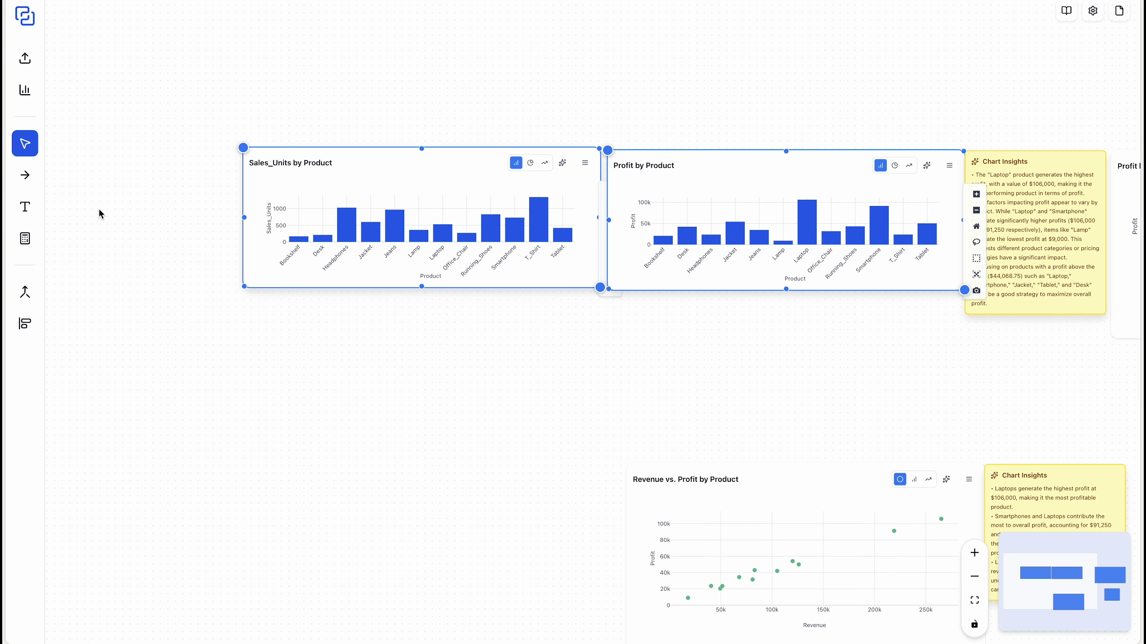
pyautogui.click(25, 292)
pyautogui.moveTo(595, 335); pyautogui.dragTo(316, 346)
# Move the Revenue vs. Profit by Product chart further down, away from the combined chart
pyautogui.scroll(2, 355, 304)
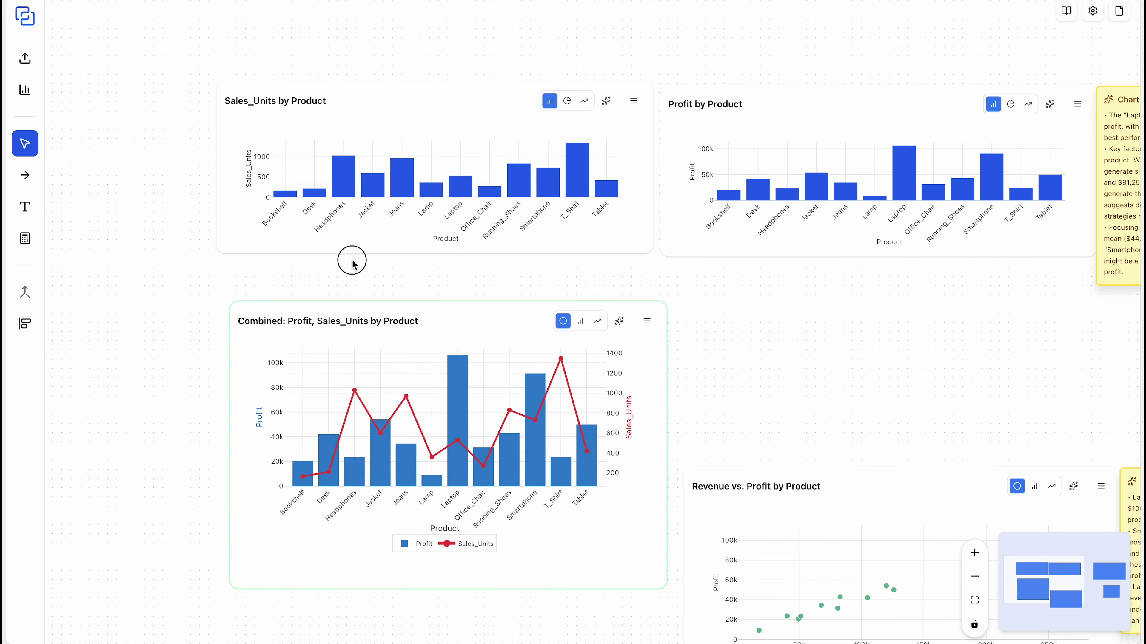
pyautogui.moveTo(353, 263); pyautogui.dragTo(308, 178)
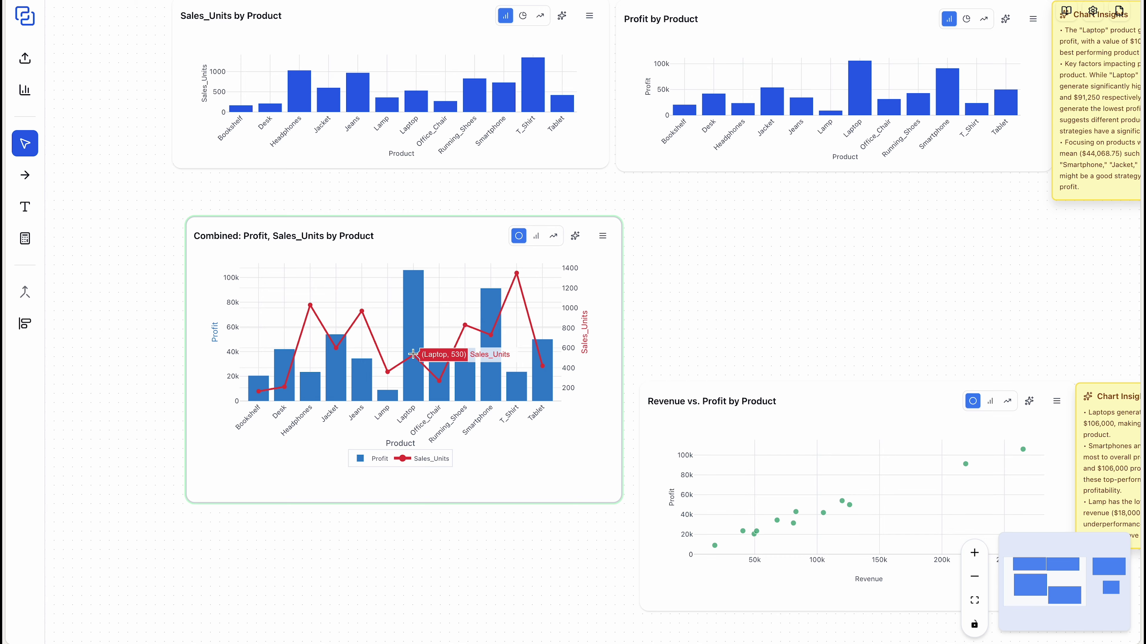
pyautogui.moveTo(721, 409); pyautogui.dragTo(769, 488)
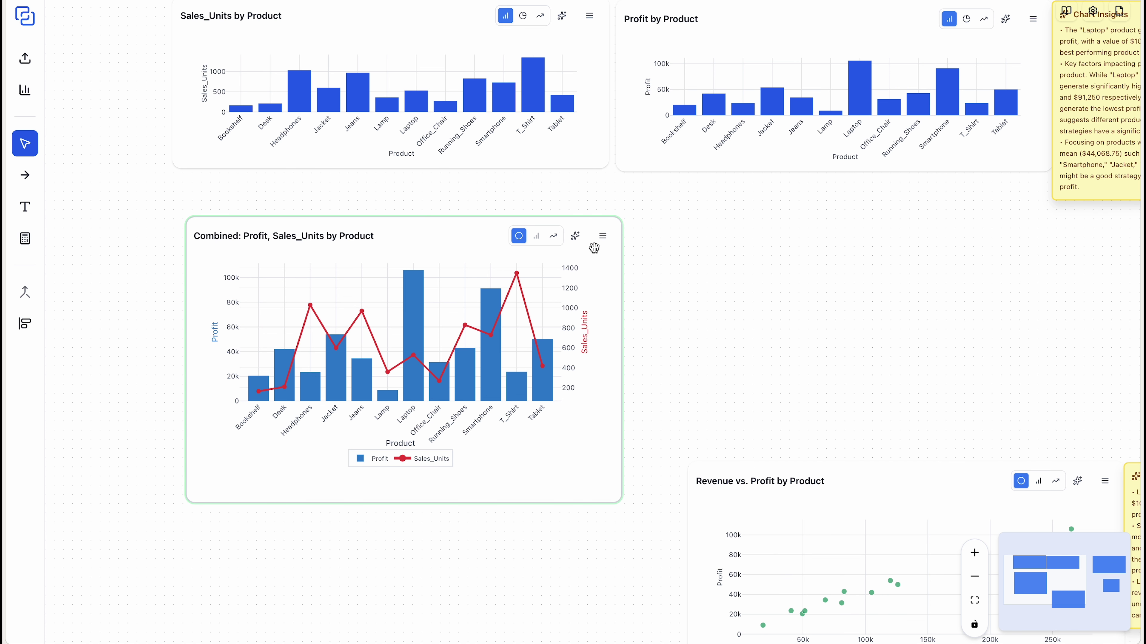
# Ask the AI about the combined chart: "what is the average profit per unit sold for each of the product?"
pyautogui.click(576, 236)
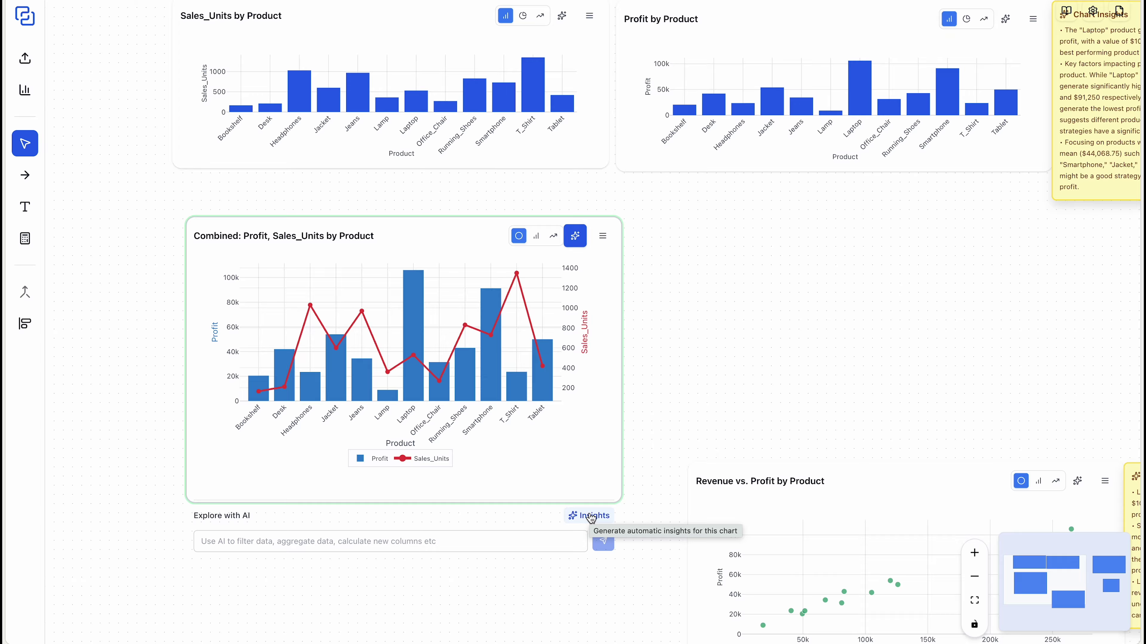
pyautogui.click(400, 541)
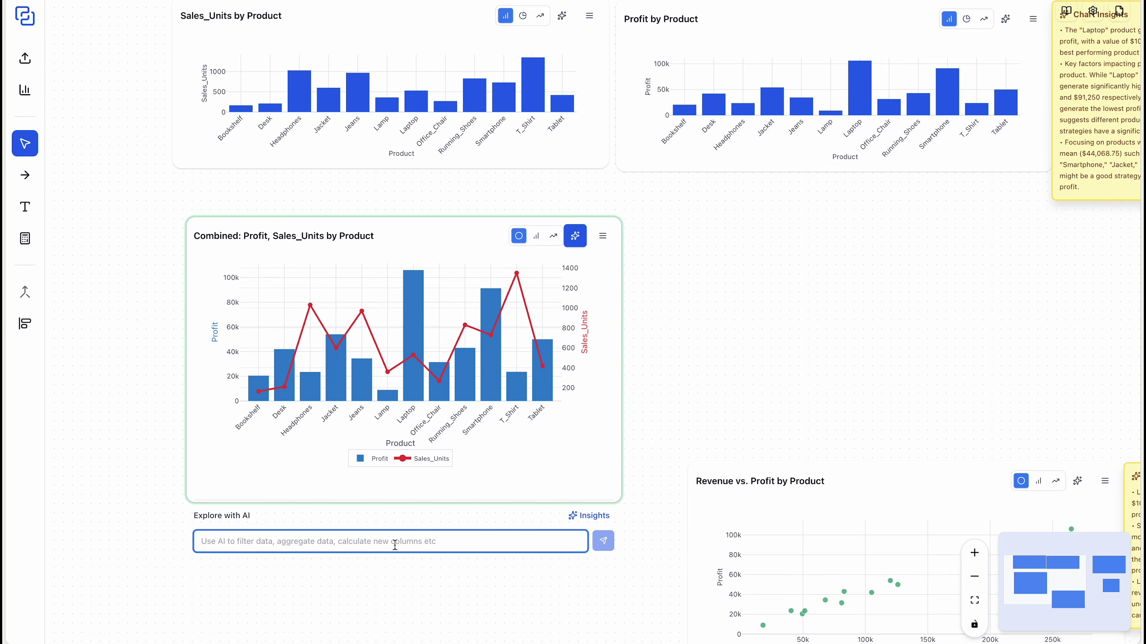
pyautogui.scroll(-1, 395, 538)
pyautogui.scroll(3, 395, 536)
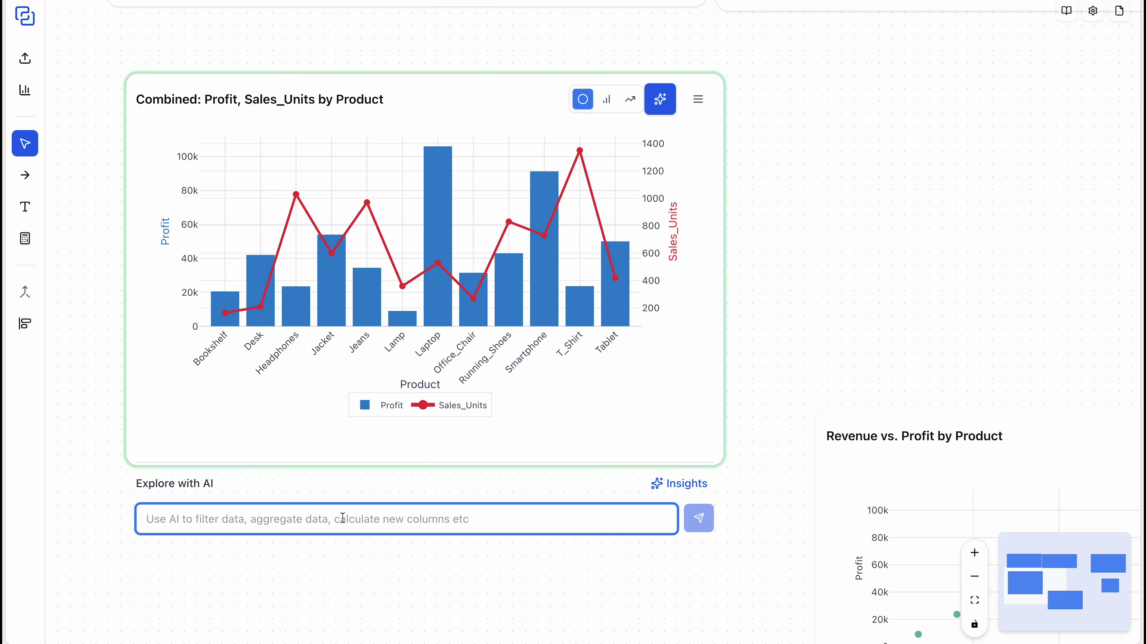
pyautogui.write('wha')
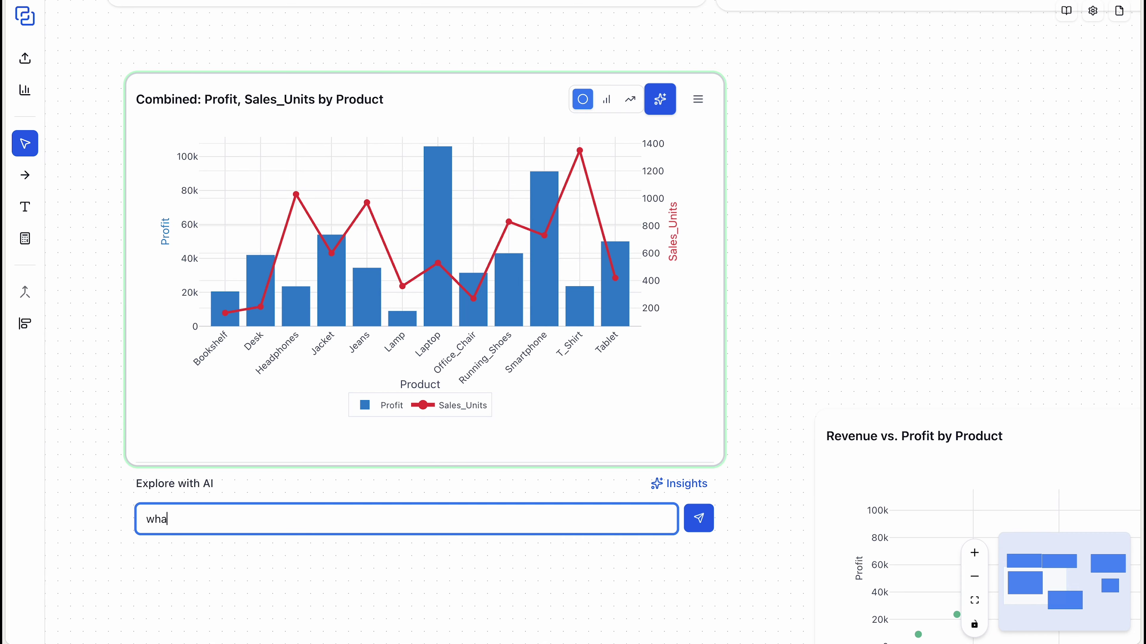
pyautogui.write('t is tyhe average pro')
pyautogui.write('fit per unit sold')
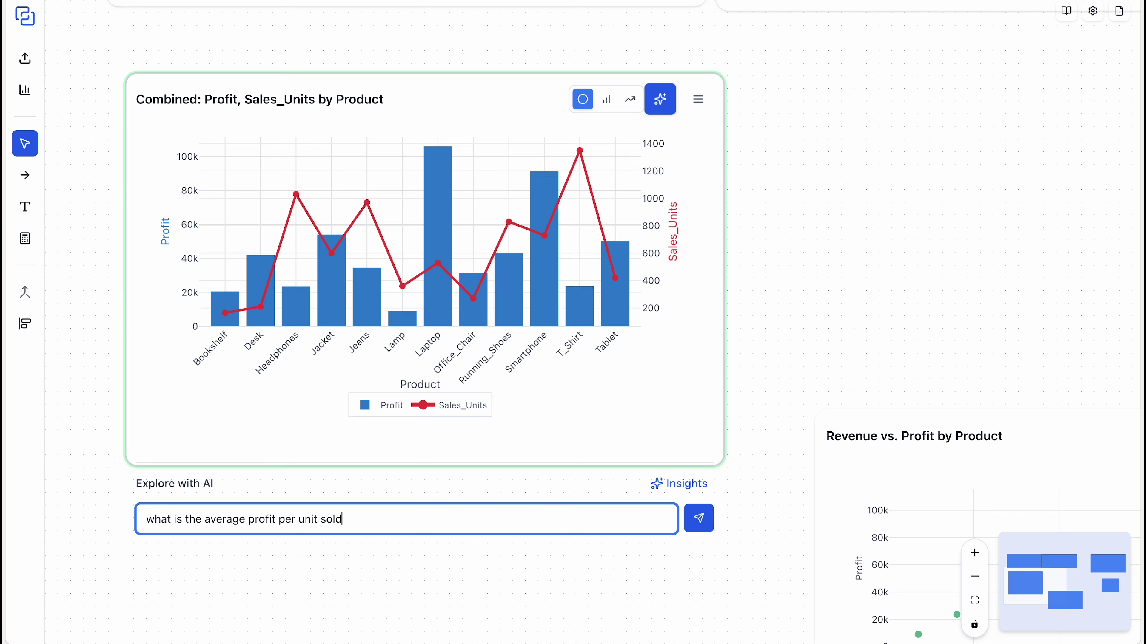
pyautogui.write(' for each of the product?')
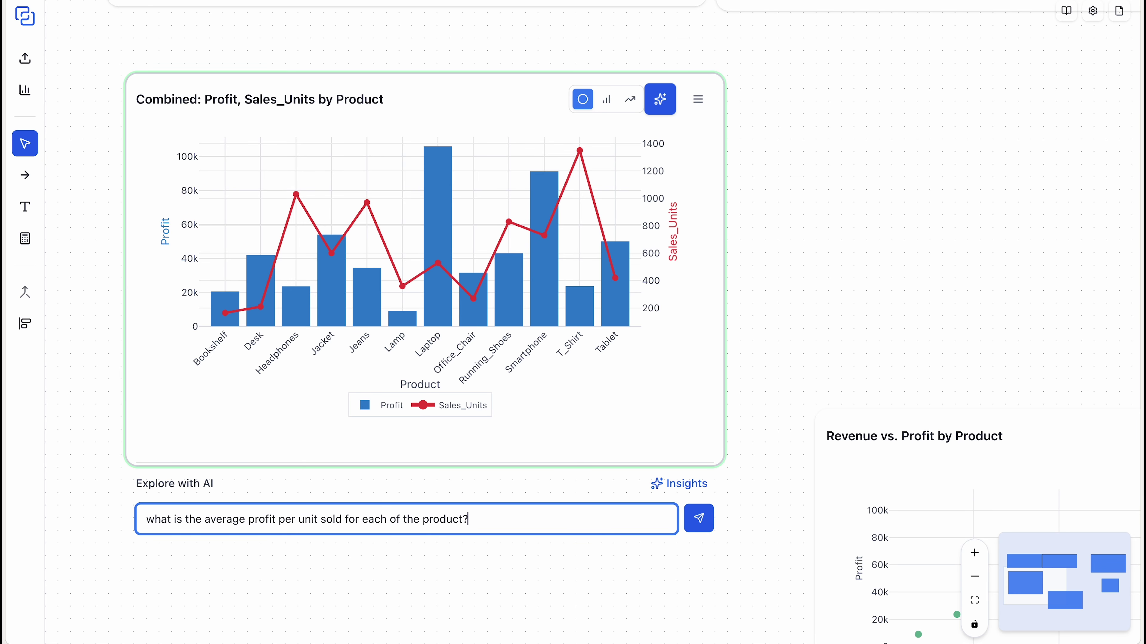
pyautogui.scroll(-2, 386, 408)
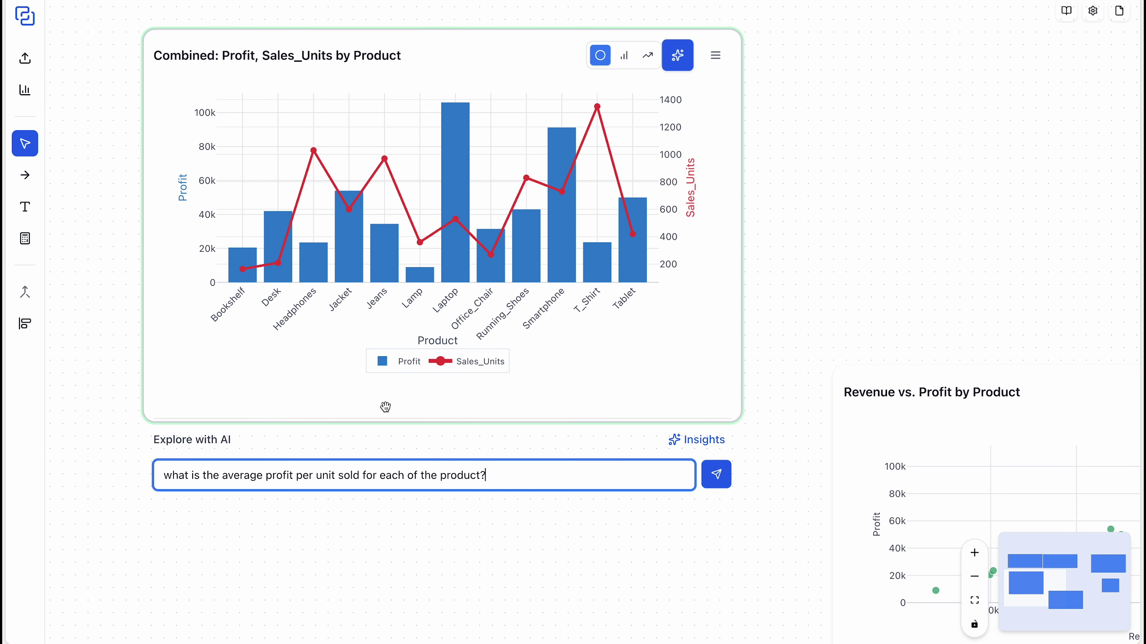
pyautogui.press('Return')
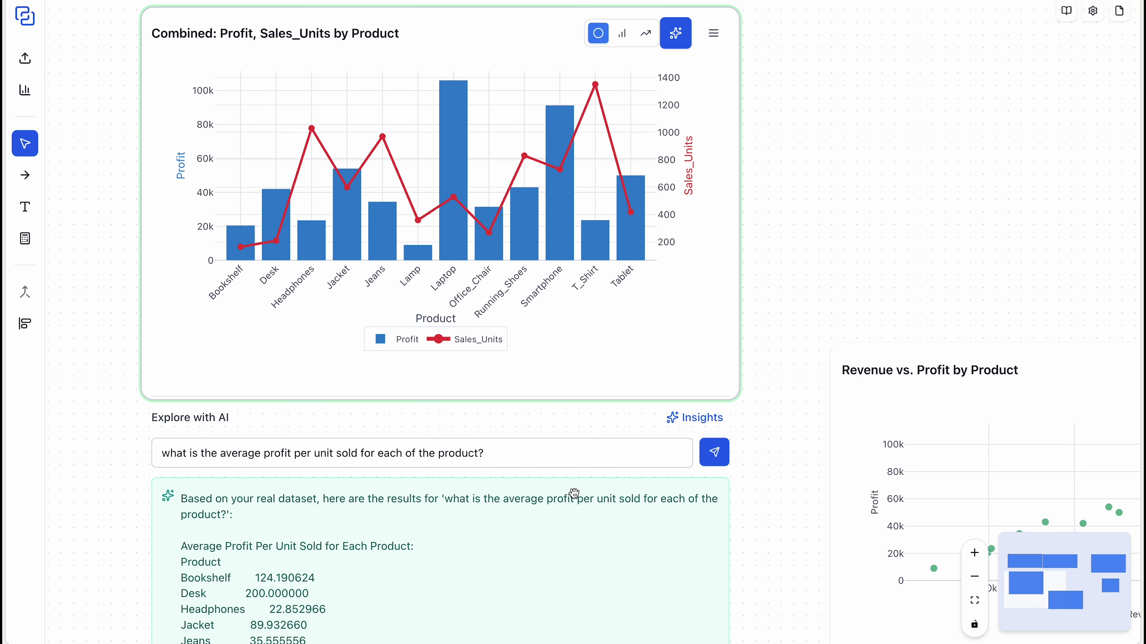
# Read through the AI answer listing the average profit per unit sold for each product
pyautogui.scroll(-3, 574, 493)
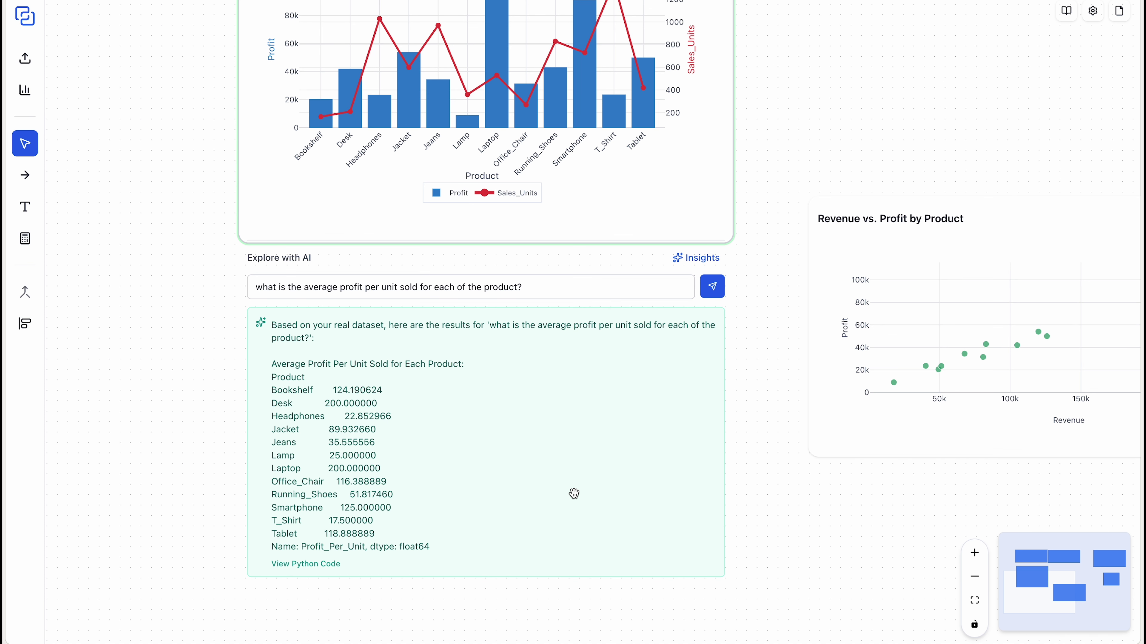
pyautogui.scroll(-2, 512, 419)
pyautogui.scroll(2, 415, 373)
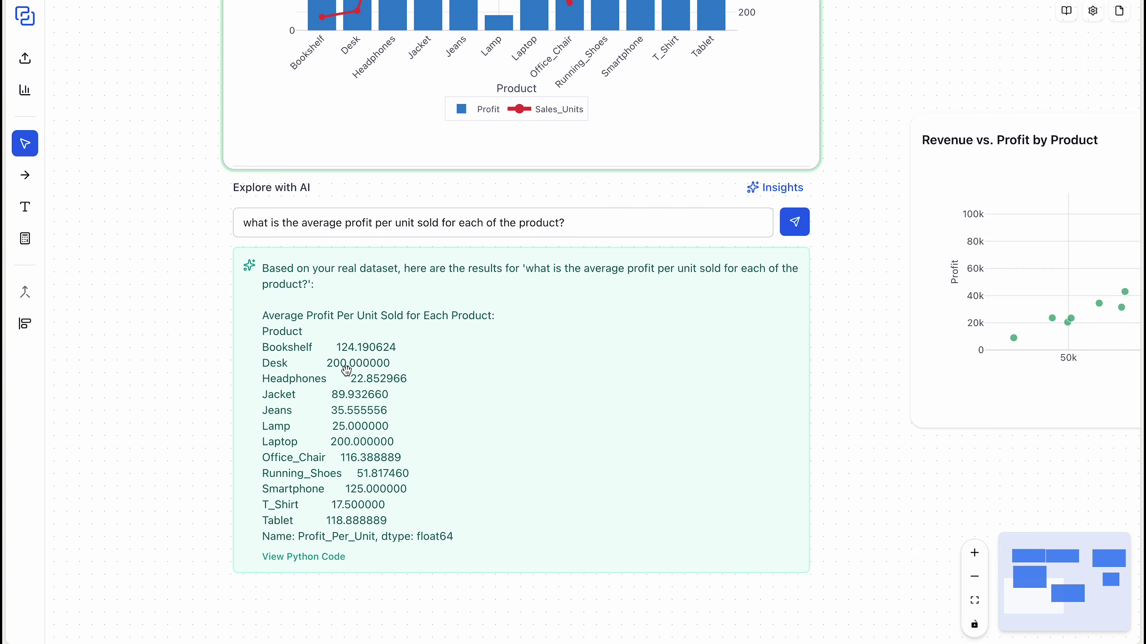
pyautogui.hscroll(2, 346, 370)
pyautogui.scroll(-1, 346, 370)
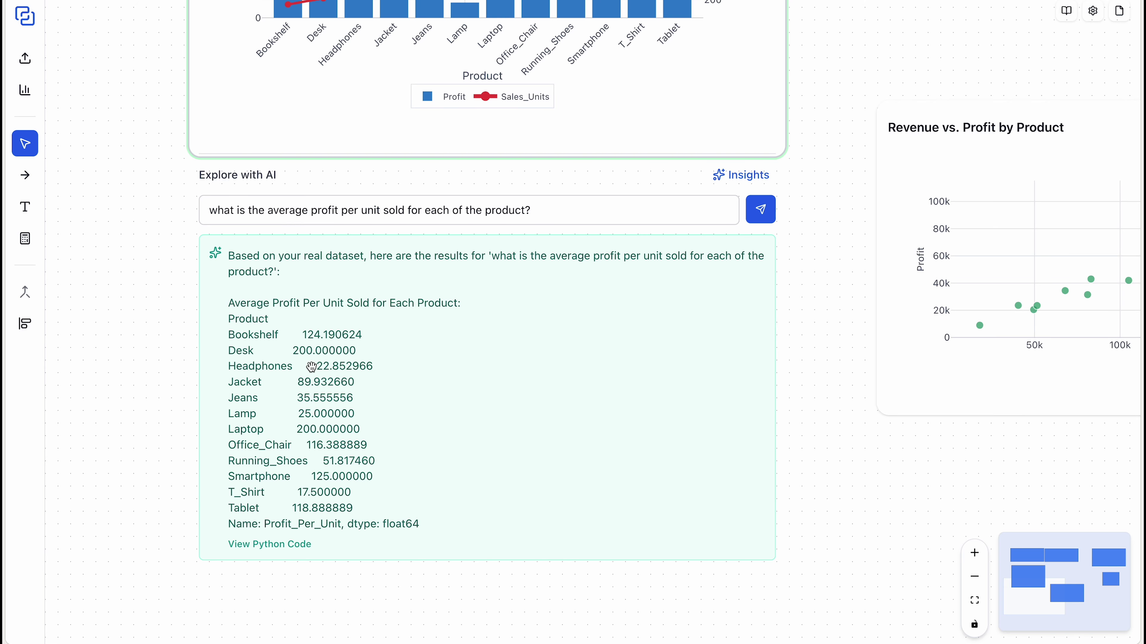
pyautogui.scroll(-5, 311, 366)
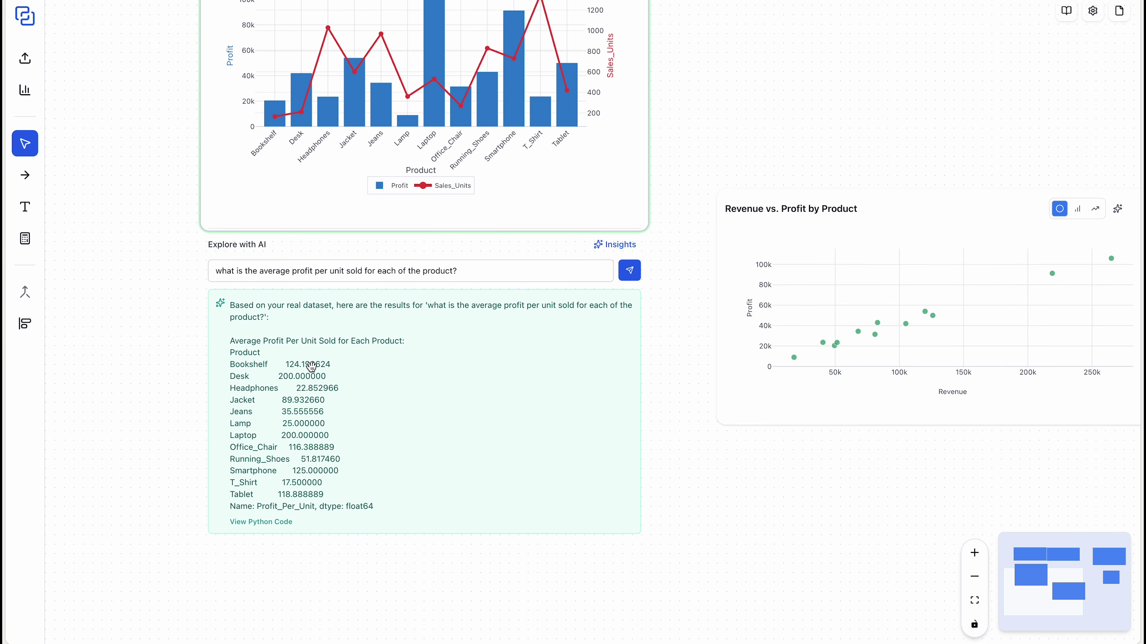
pyautogui.scroll(1, 311, 366)
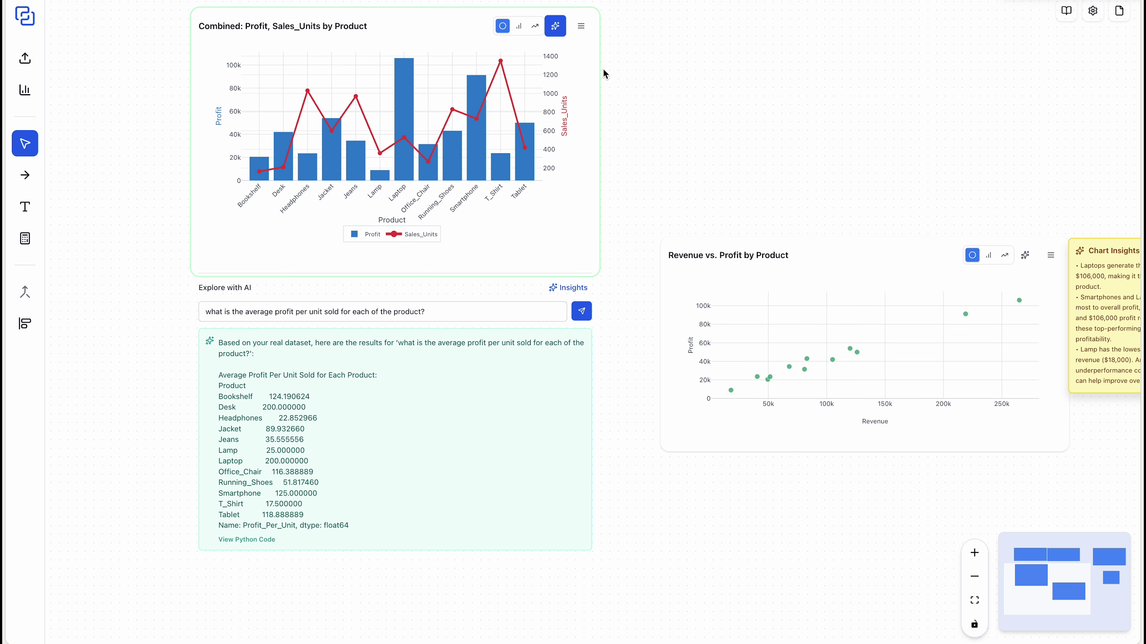
# Add the combined Profit and Sales_Units by Product chart with its AI answer to the report
pyautogui.click(583, 25)
pyautogui.scroll(1, 603, 68)
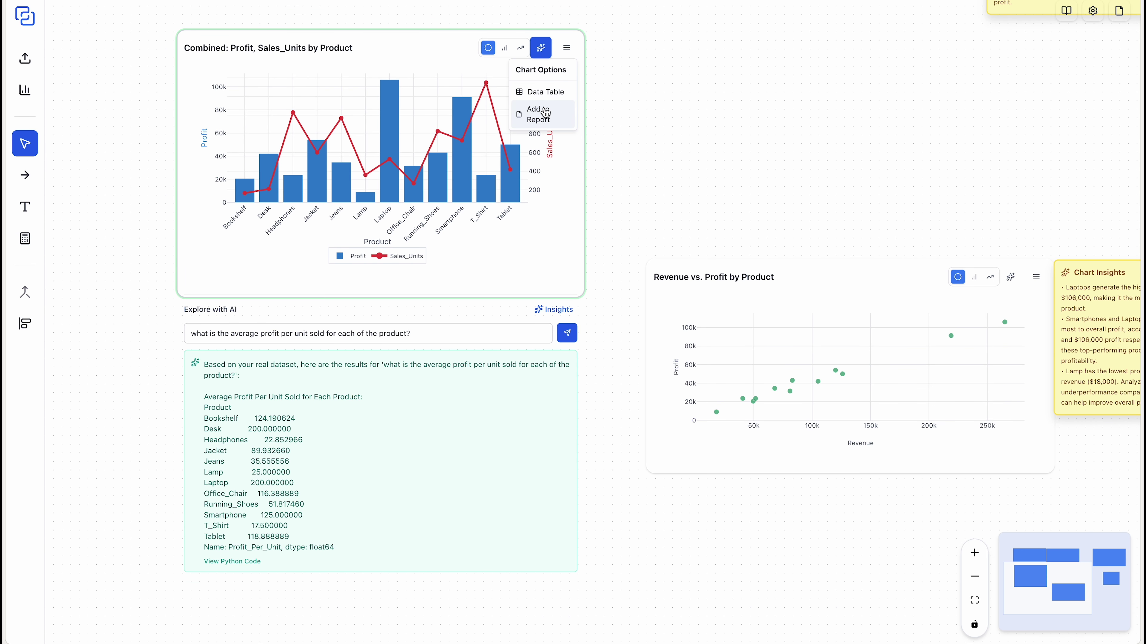
pyautogui.click(545, 114)
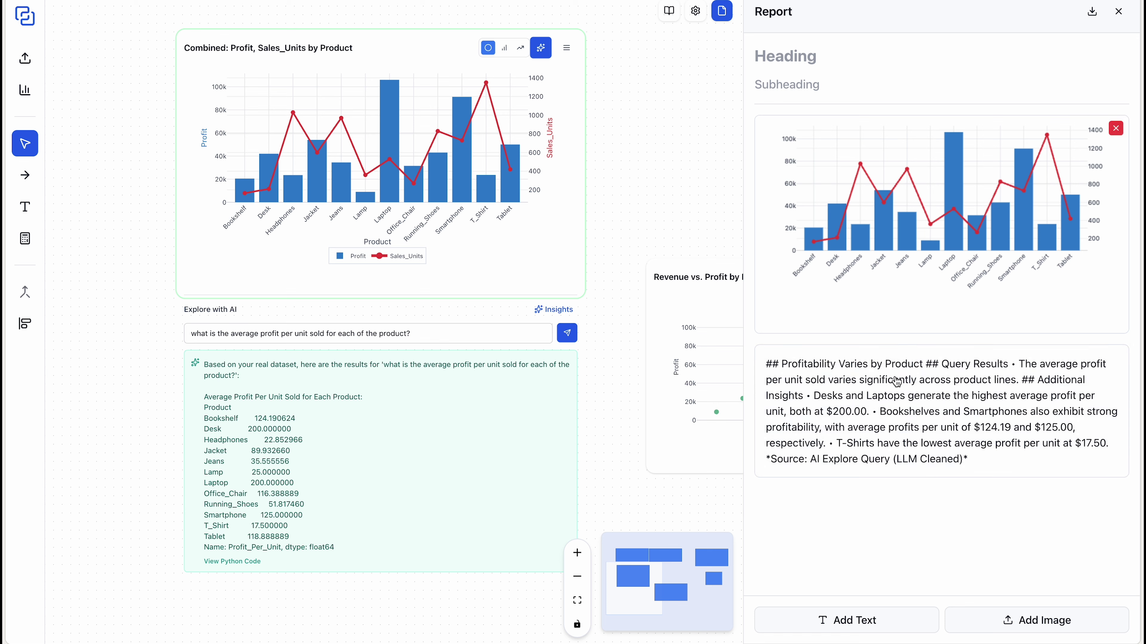
# Put "## Profitability Varies by Product" on its own line in the report text and format it as a level-2 heading
pyautogui.click(913, 406)
pyautogui.click(914, 383)
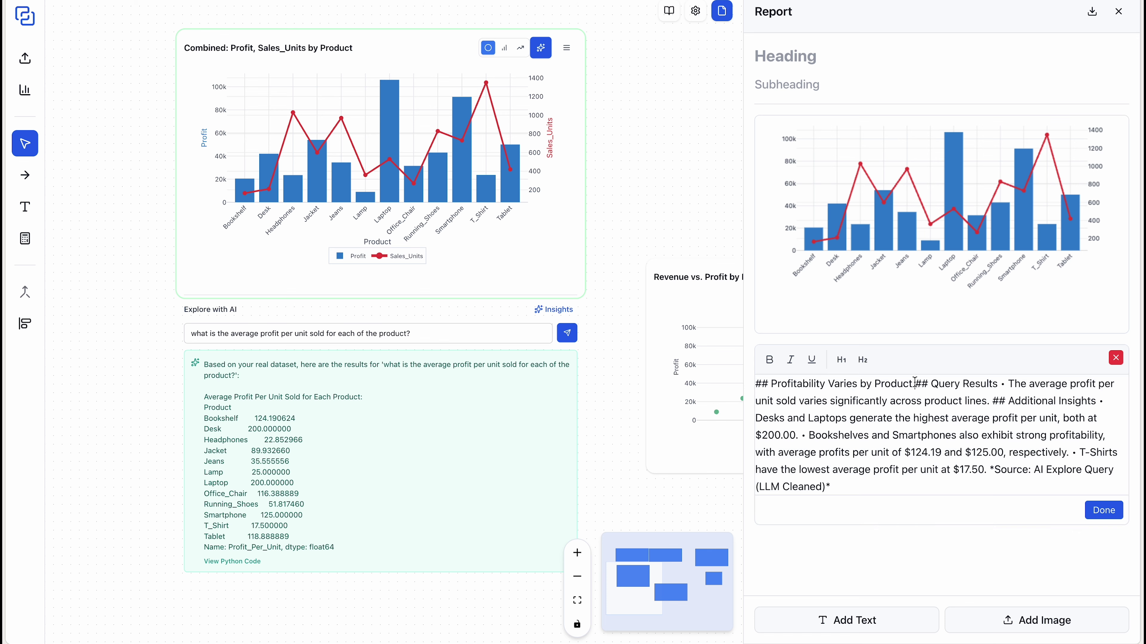
pyautogui.press('Return')
pyautogui.press('Return')
pyautogui.moveTo(916, 384); pyautogui.dragTo(740, 385)
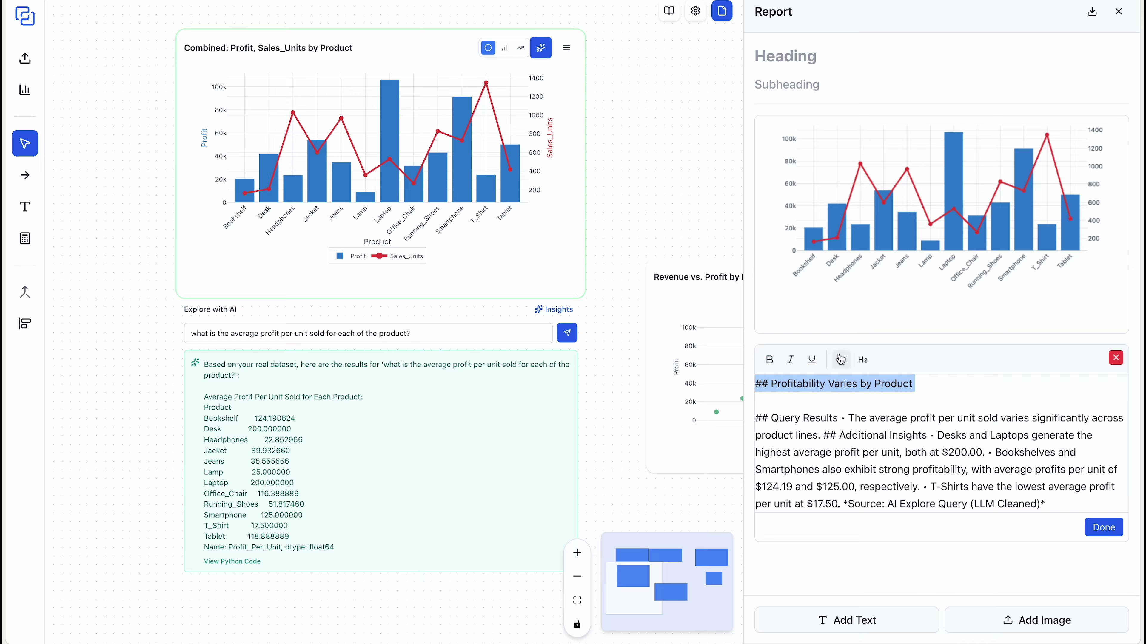
pyautogui.click(862, 359)
# Break the report text after "## Query Results •" and make that line bold
pyautogui.click(847, 434)
pyautogui.press('Return')
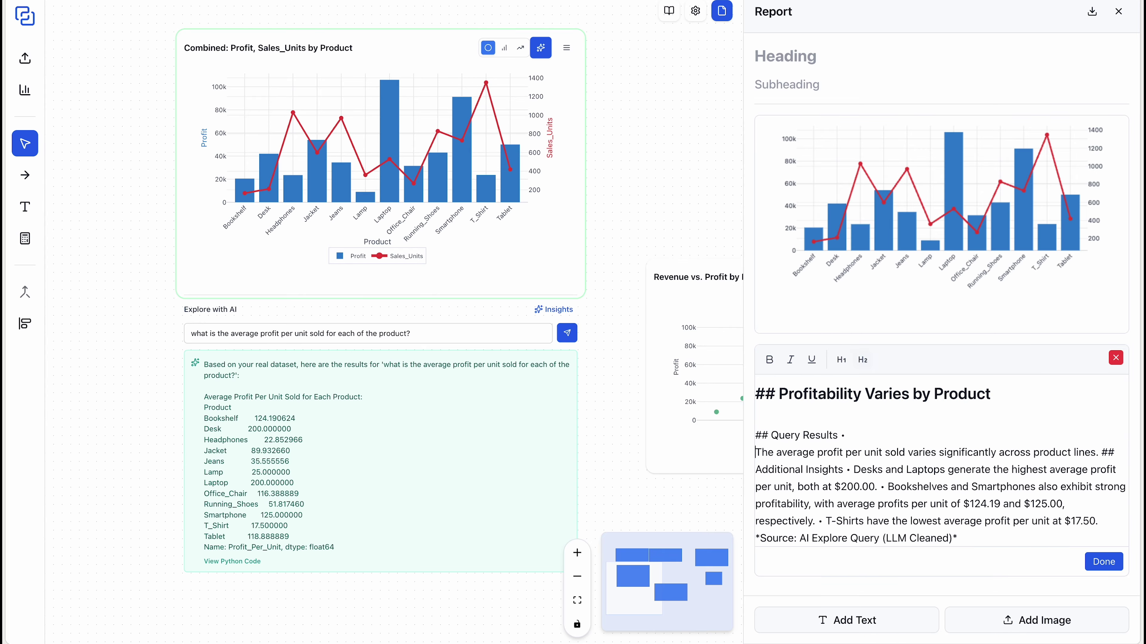
pyautogui.moveTo(836, 434); pyautogui.dragTo(733, 435)
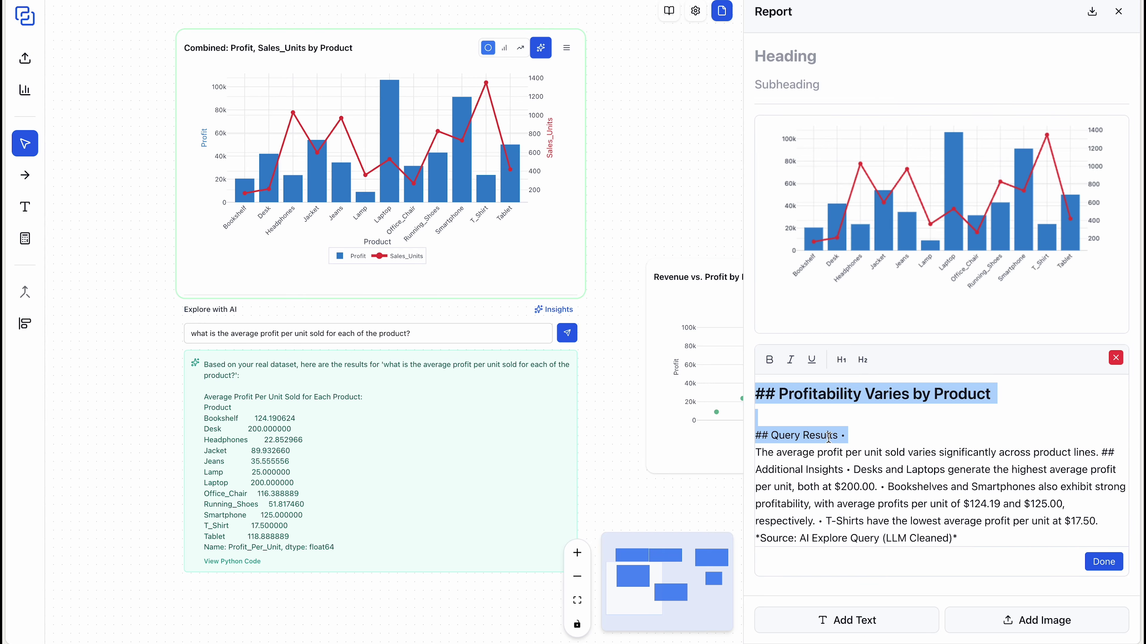
pyautogui.click(847, 437)
pyautogui.moveTo(847, 437); pyautogui.dragTo(744, 436)
pyautogui.click(769, 359)
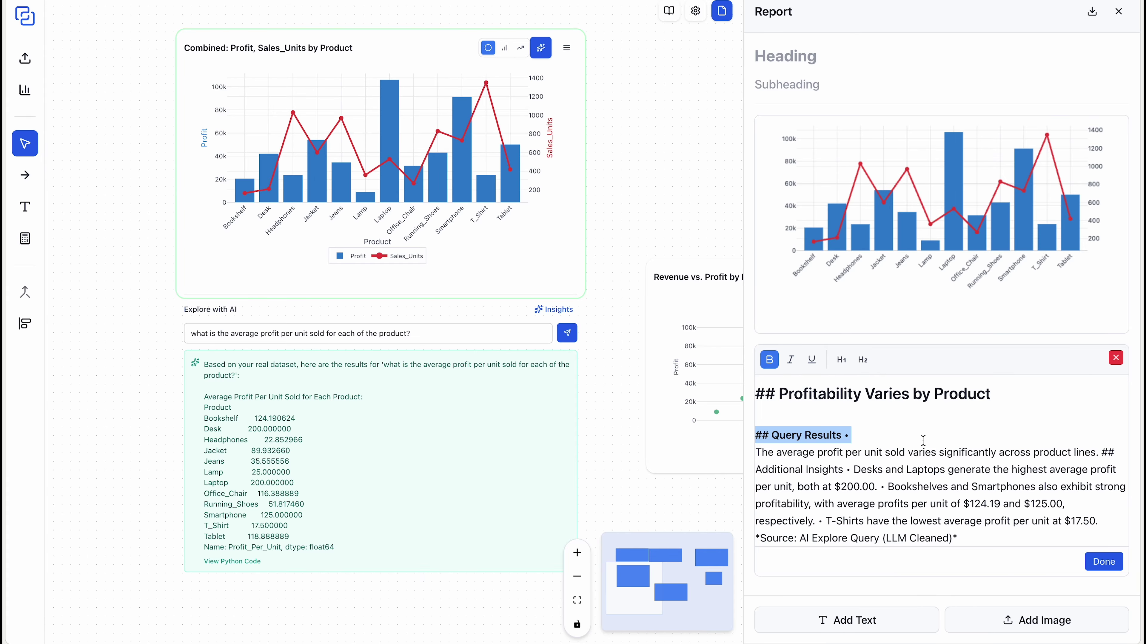
# Start each of the three bullets under Additional Insights on a new line and finish editing the text block
pyautogui.click(887, 490)
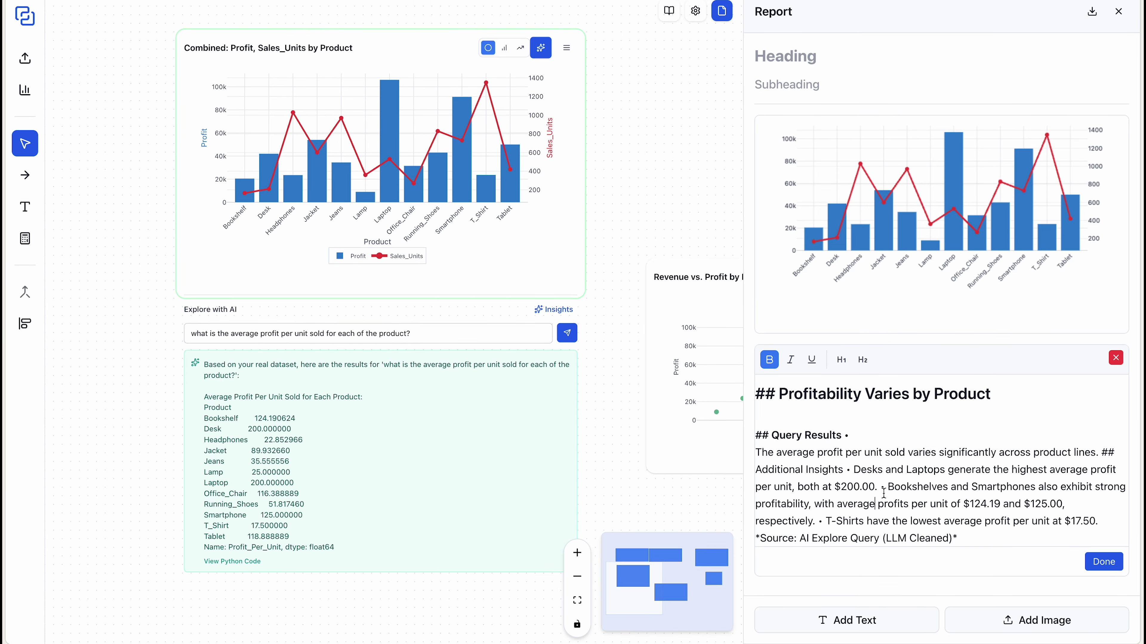
pyautogui.click(844, 470)
pyautogui.press('Return')
pyautogui.click(799, 504)
pyautogui.press('Return')
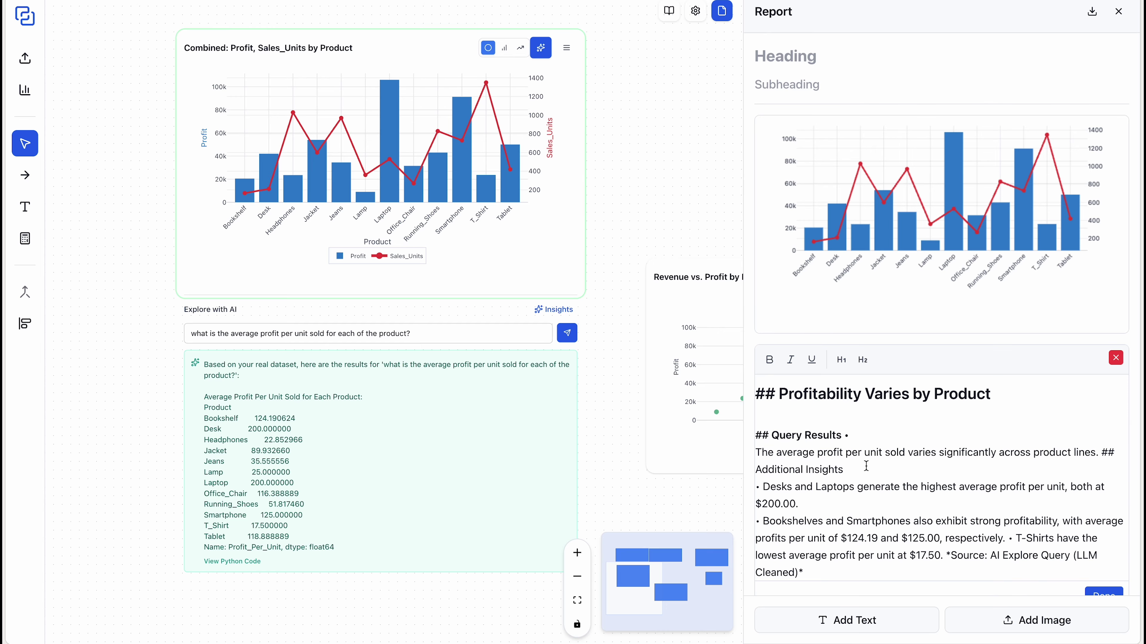
pyautogui.scroll(-1, 865, 466)
pyautogui.click(1008, 512)
pyautogui.press('Return')
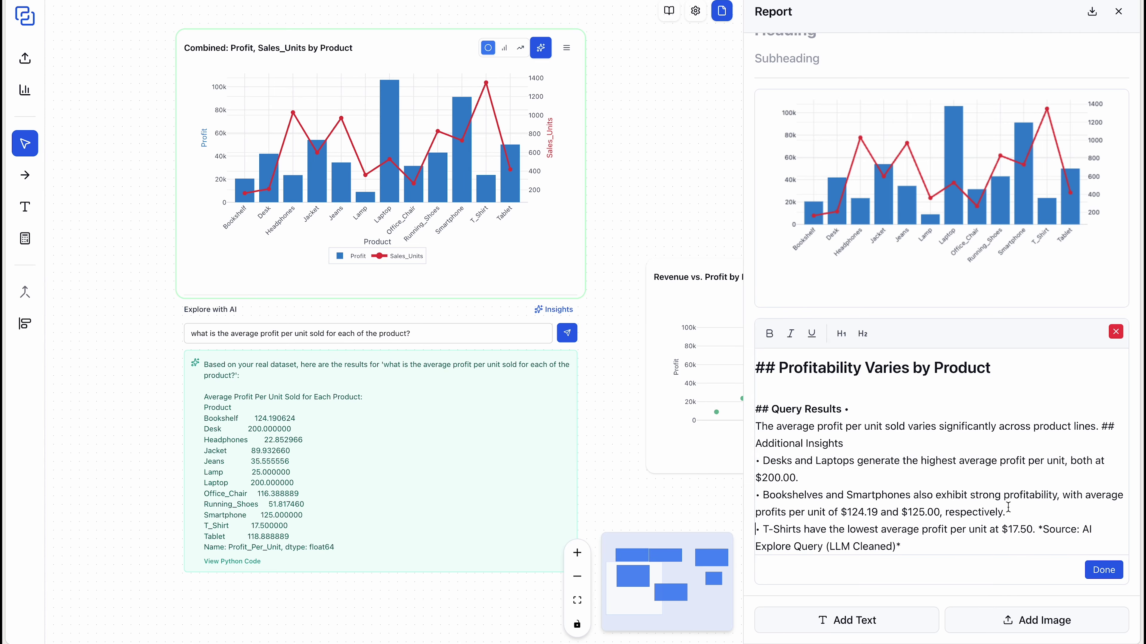
pyautogui.click(1103, 568)
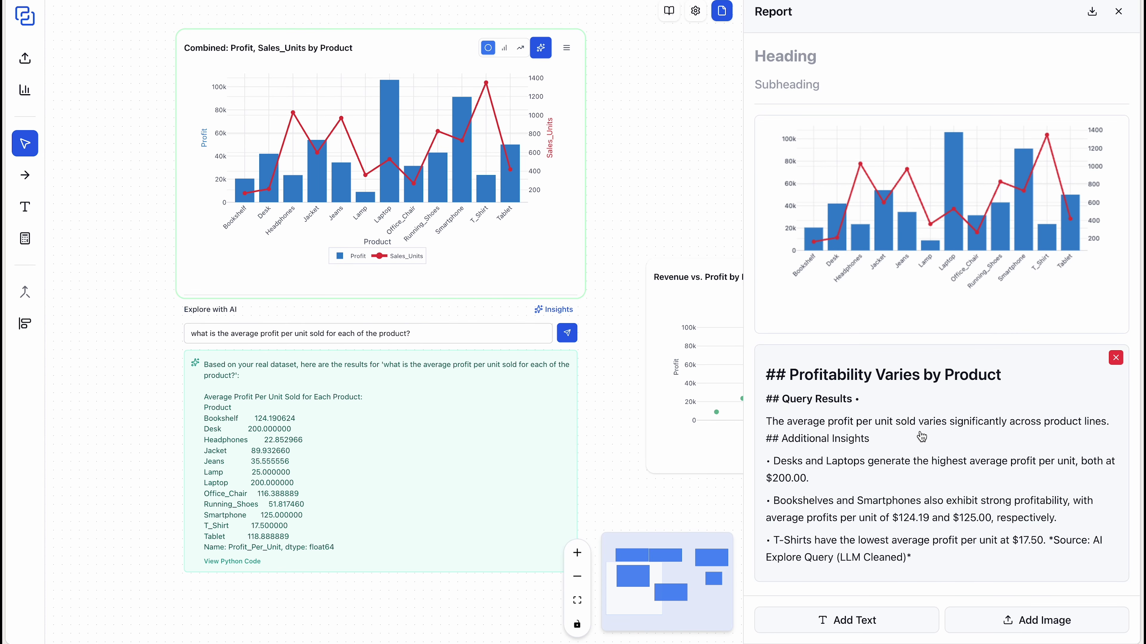
# Add the Profit by Category and Region chart to the report and review its added chart and insights text
pyautogui.scroll(-3, 606, 158)
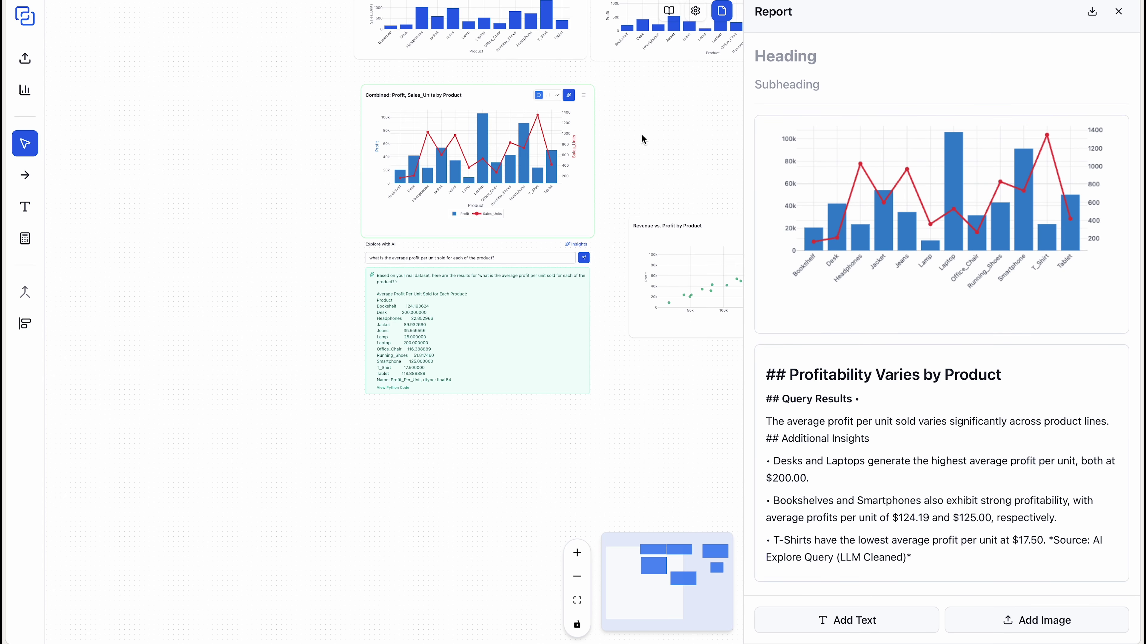
pyautogui.moveTo(642, 139); pyautogui.dragTo(328, 340)
pyautogui.scroll(5, 401, 374)
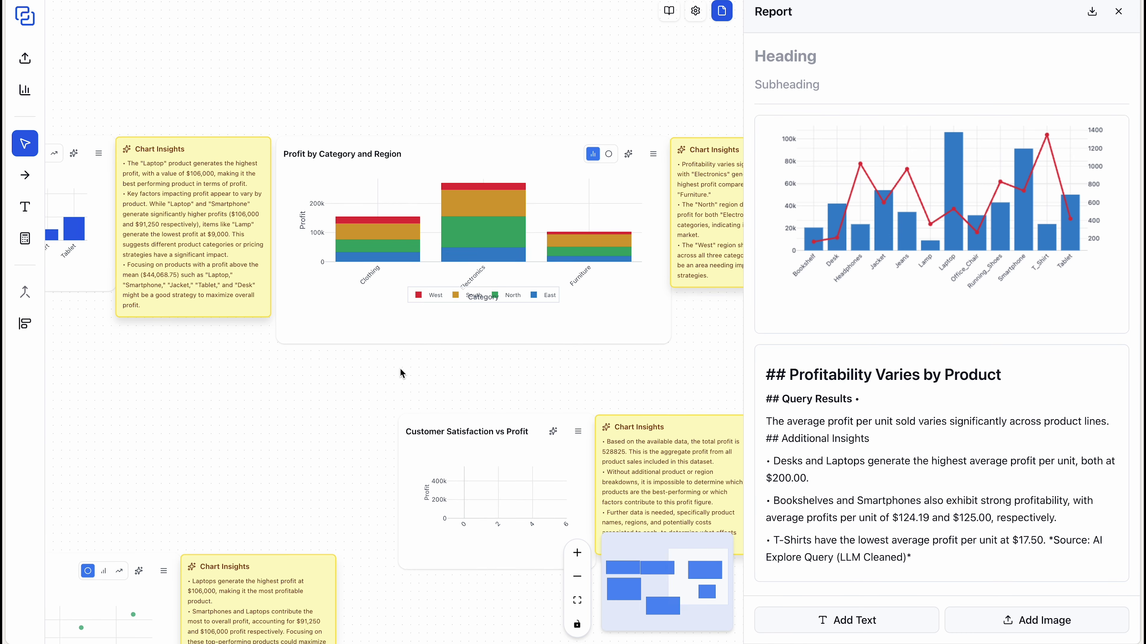
pyautogui.click(653, 154)
pyautogui.click(561, 144)
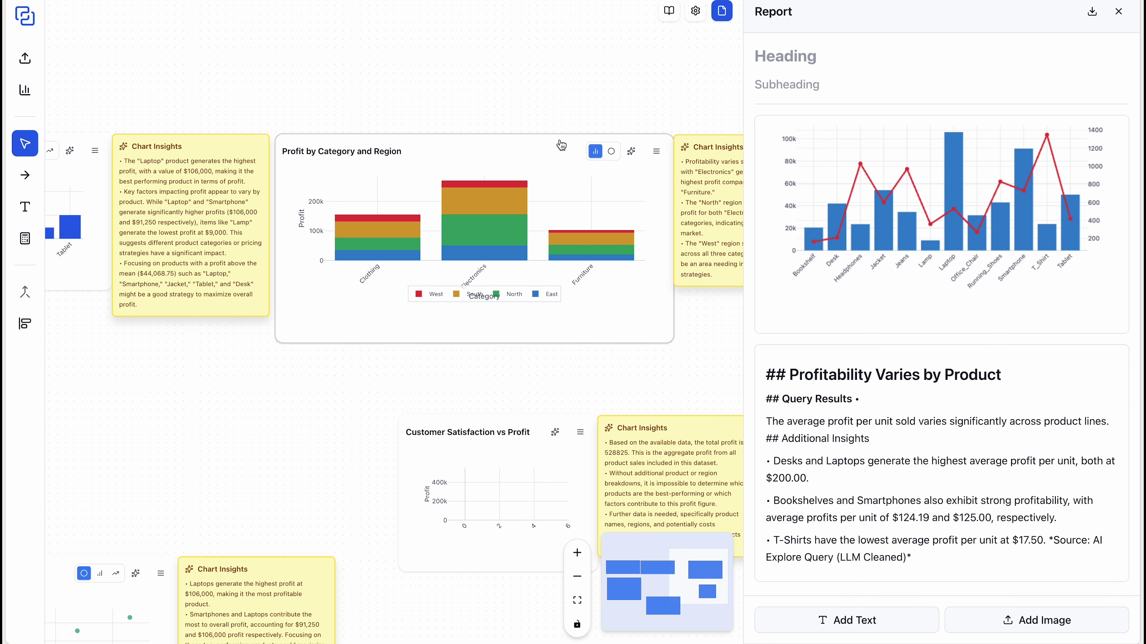
pyautogui.click(511, 96)
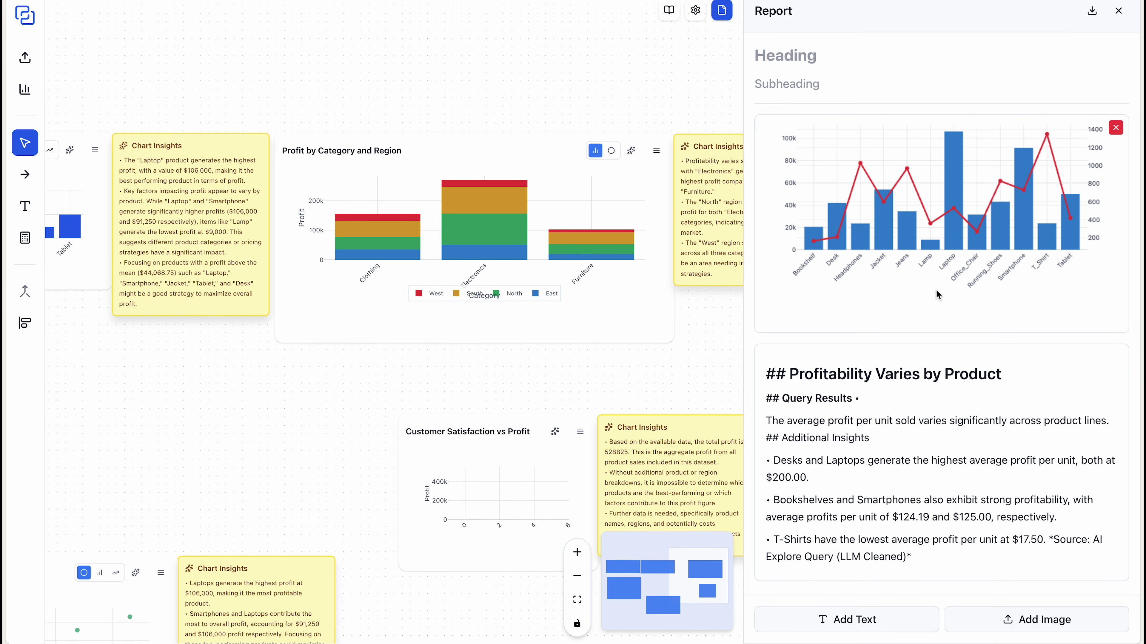
pyautogui.moveTo(938, 296)
pyautogui.scroll(-10, 939, 296)
pyautogui.hscroll(3, 681, 381)
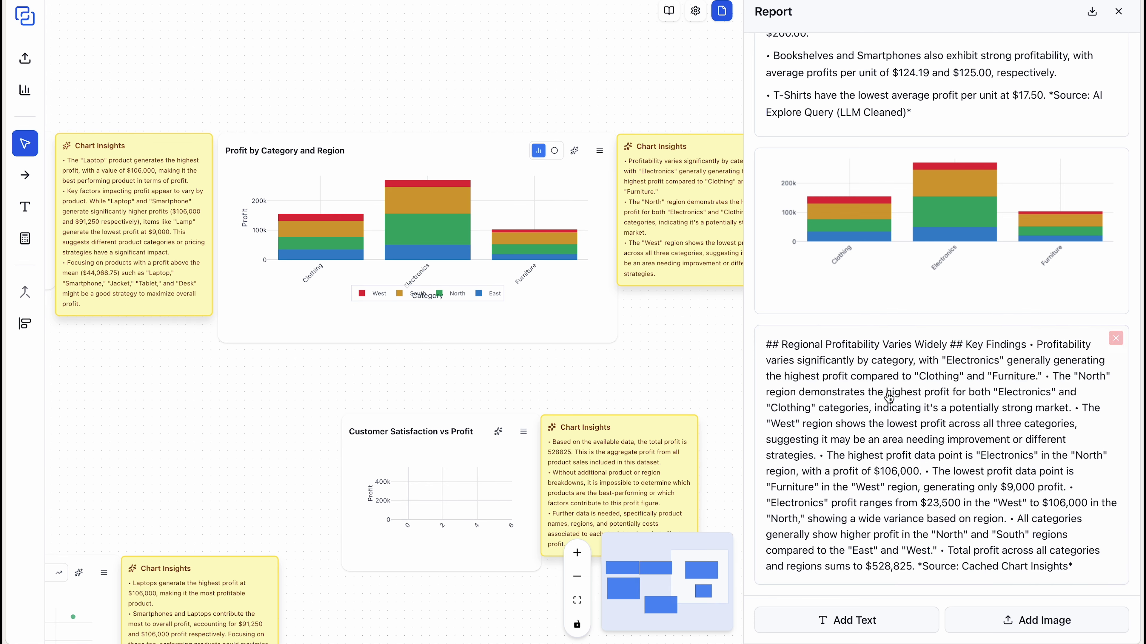
# Set the report heading to "Profit Analysis" and fill in the subheading with "Created by" followed by the author's first name
pyautogui.scroll(10, 877, 408)
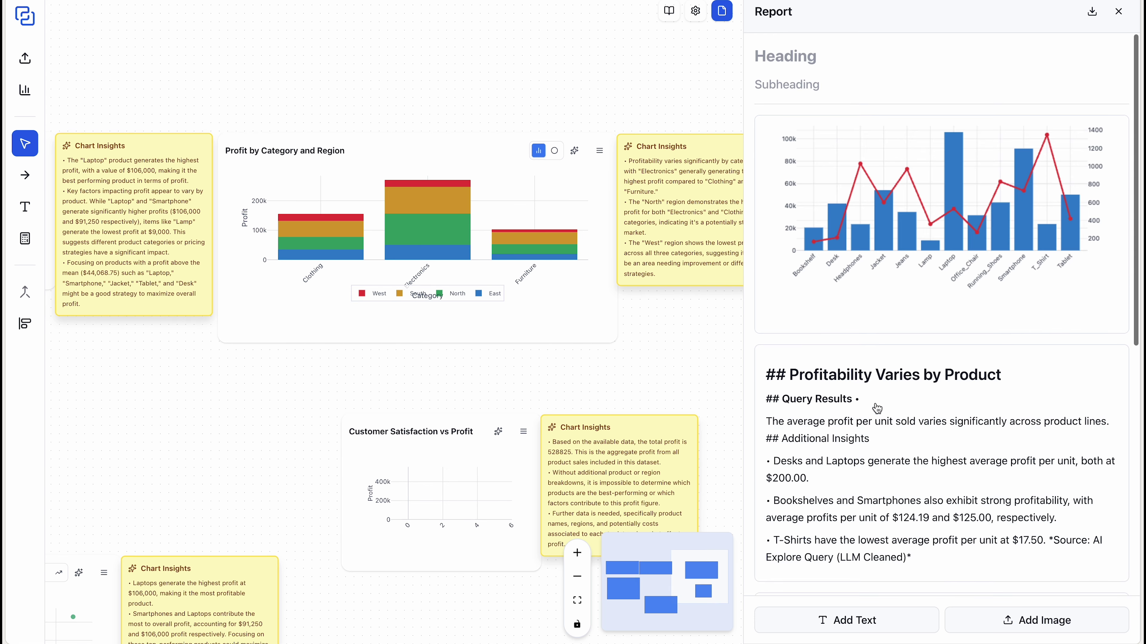
pyautogui.click(793, 59)
pyautogui.write('P')
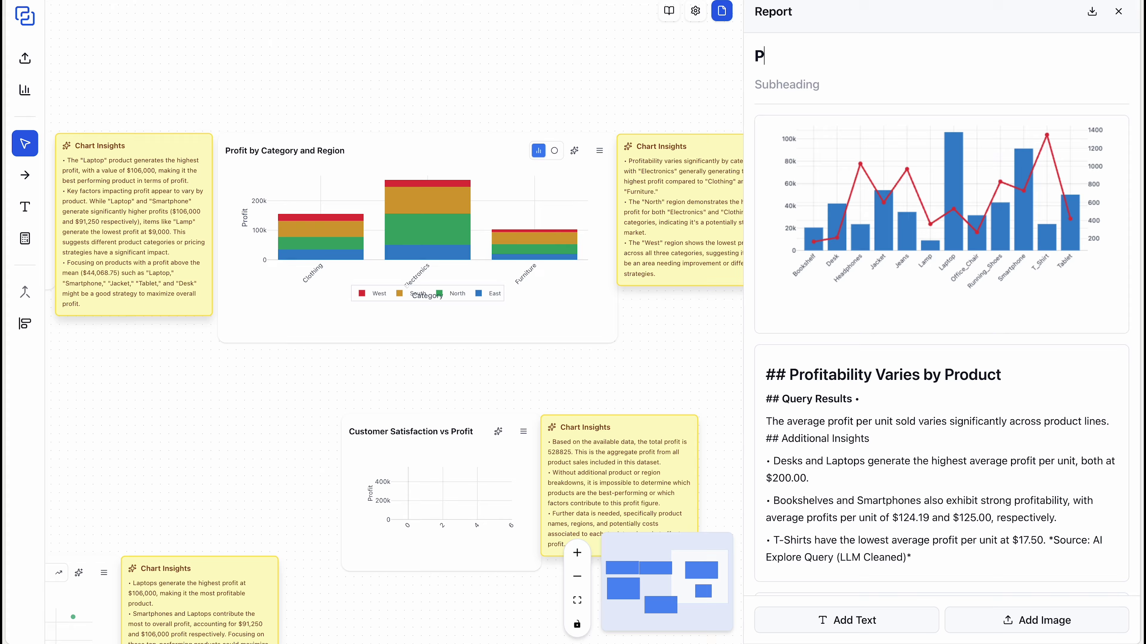
pyautogui.write('orfit')
pyautogui.press('BackSpace')
pyautogui.press('BackSpace')
pyautogui.press('BackSpace')
pyautogui.press('BackSpace')
pyautogui.press('BackSpace')
pyautogui.press('BackSpace')
pyautogui.write('rofit Analysis')
pyautogui.click(787, 85)
pyautogui.write('Created by Ujjwal')
# Open the report's PDF download preview and review the layout of the charts and insights text across its pages
pyautogui.click(1092, 11)
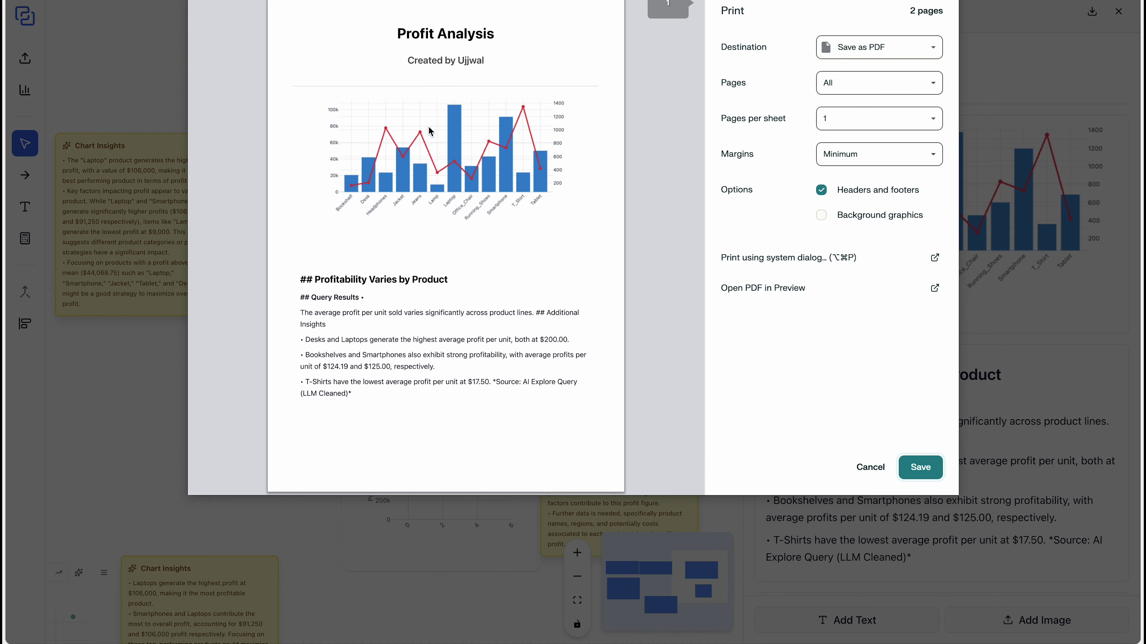
pyautogui.scroll(-3, 431, 131)
pyautogui.scroll(-10, 431, 131)
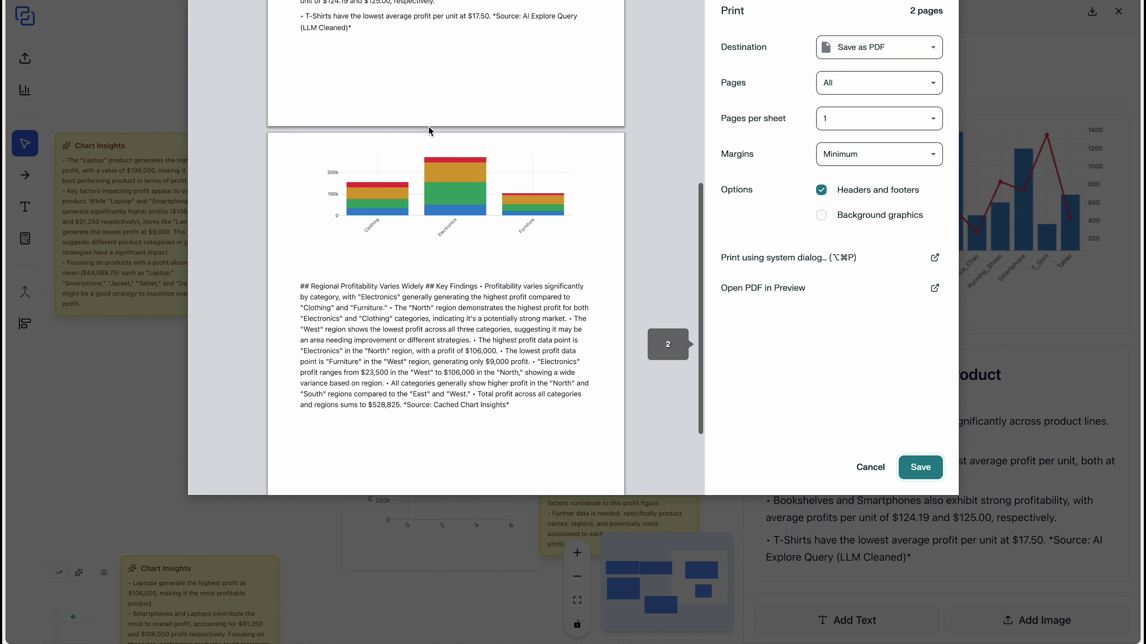
pyautogui.scroll(8, 431, 131)
pyautogui.scroll(7, 431, 132)
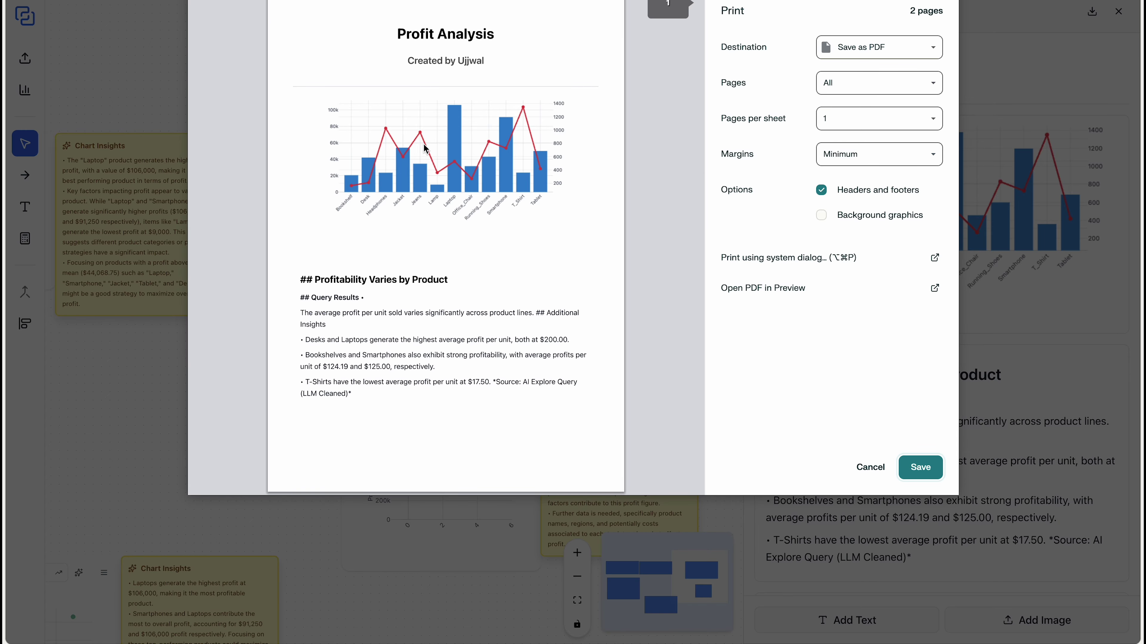
pyautogui.scroll(-12, 429, 156)
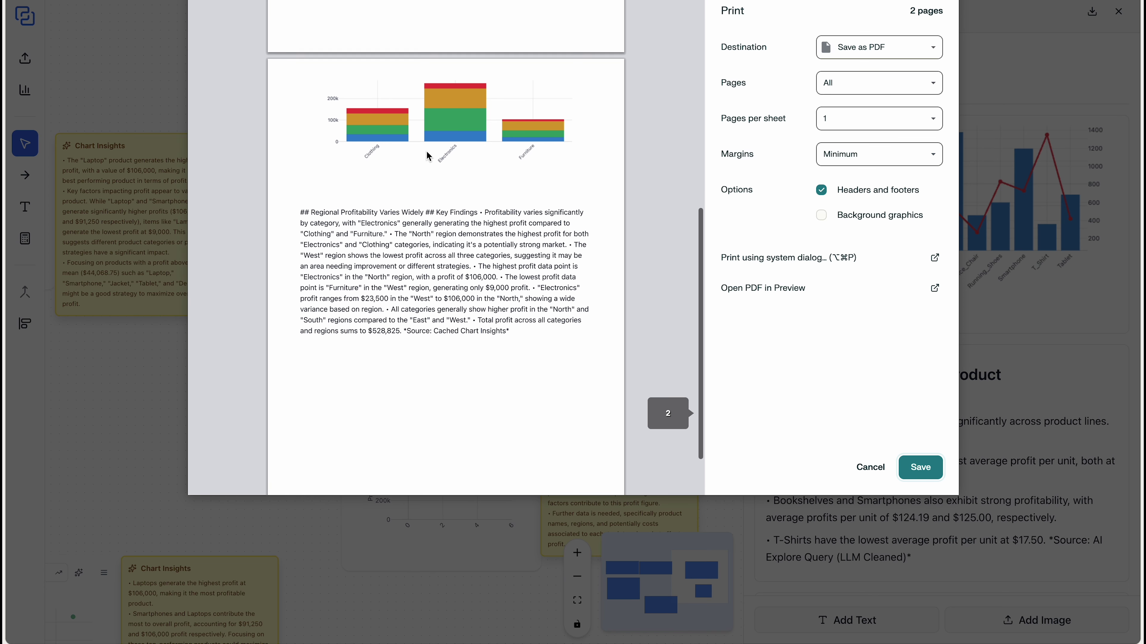
pyautogui.scroll(12, 429, 156)
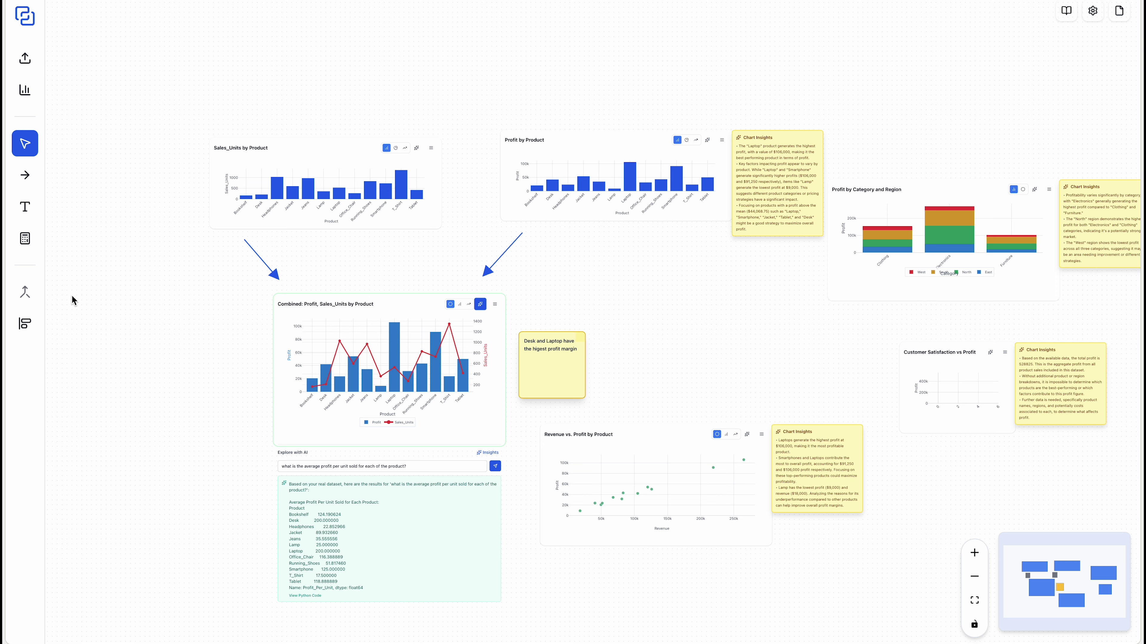
pyautogui.scroll(-3, 166, 318)
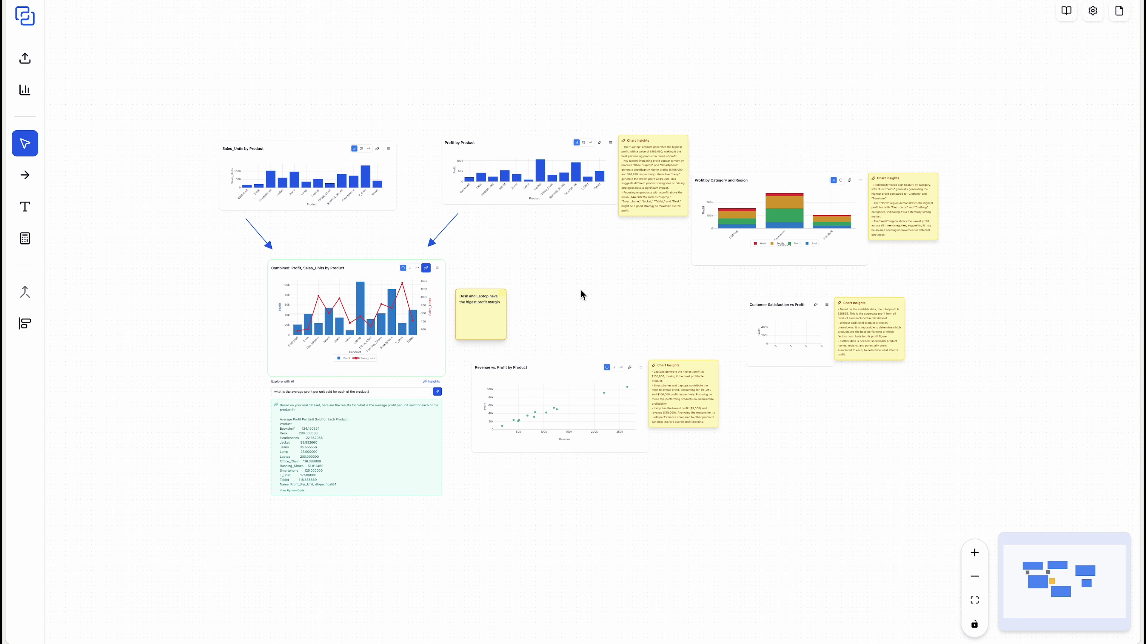
pyautogui.scroll(3, 580, 289)
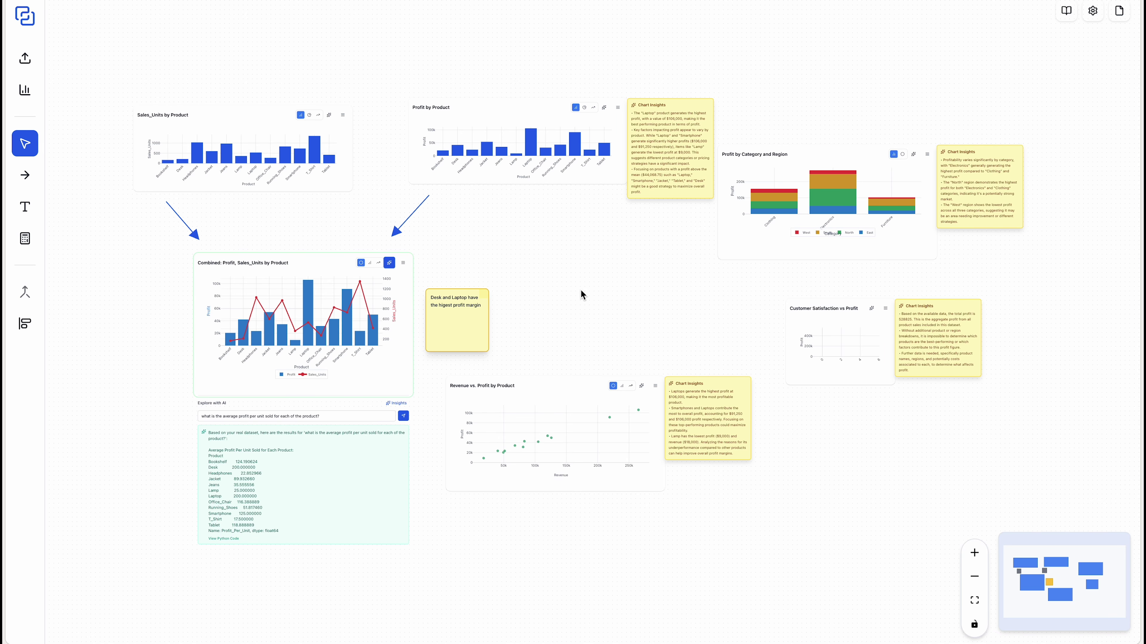
pyautogui.press('shift+super+5')
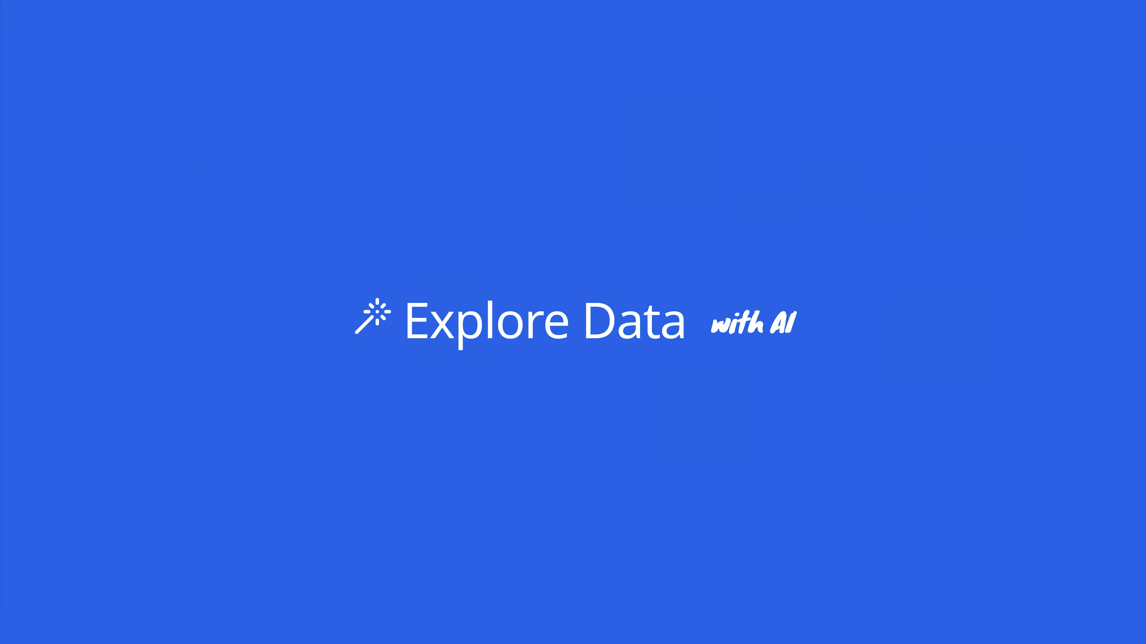